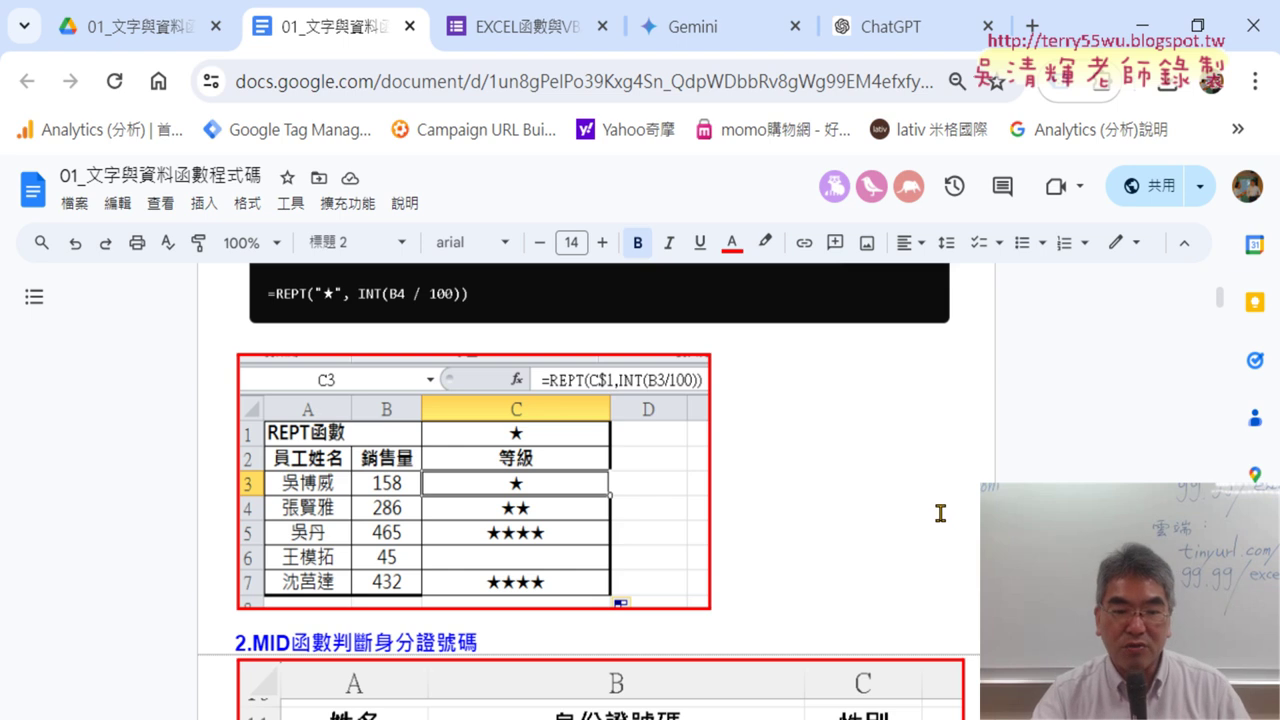
Scroll the tutorial to section 2.MID函數判斷身分證號碼 and its ID-number table with an empty 性別 column
scroll(940, 509, down, 3)
scroll(666, 494, down, 2)
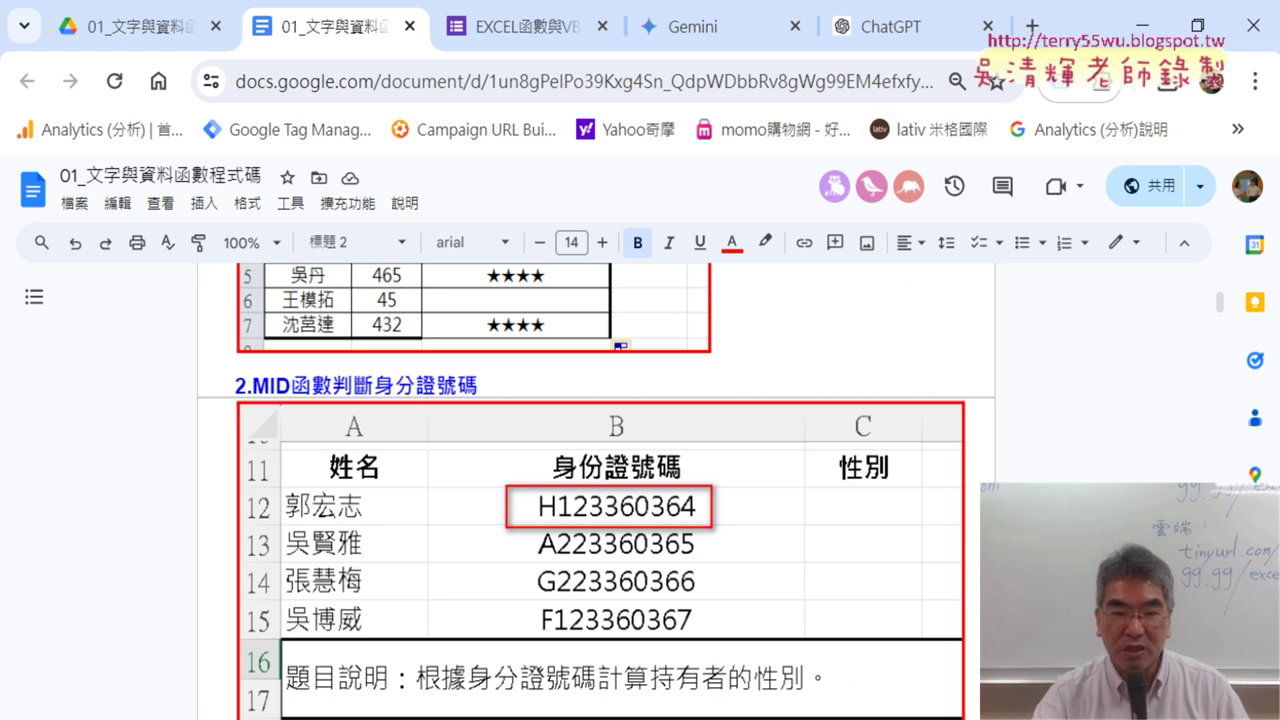
Switch to Excel's LEN&MID sheet and select the first ID number in B12, then the empty gender cell C12
key(alt+Tab)
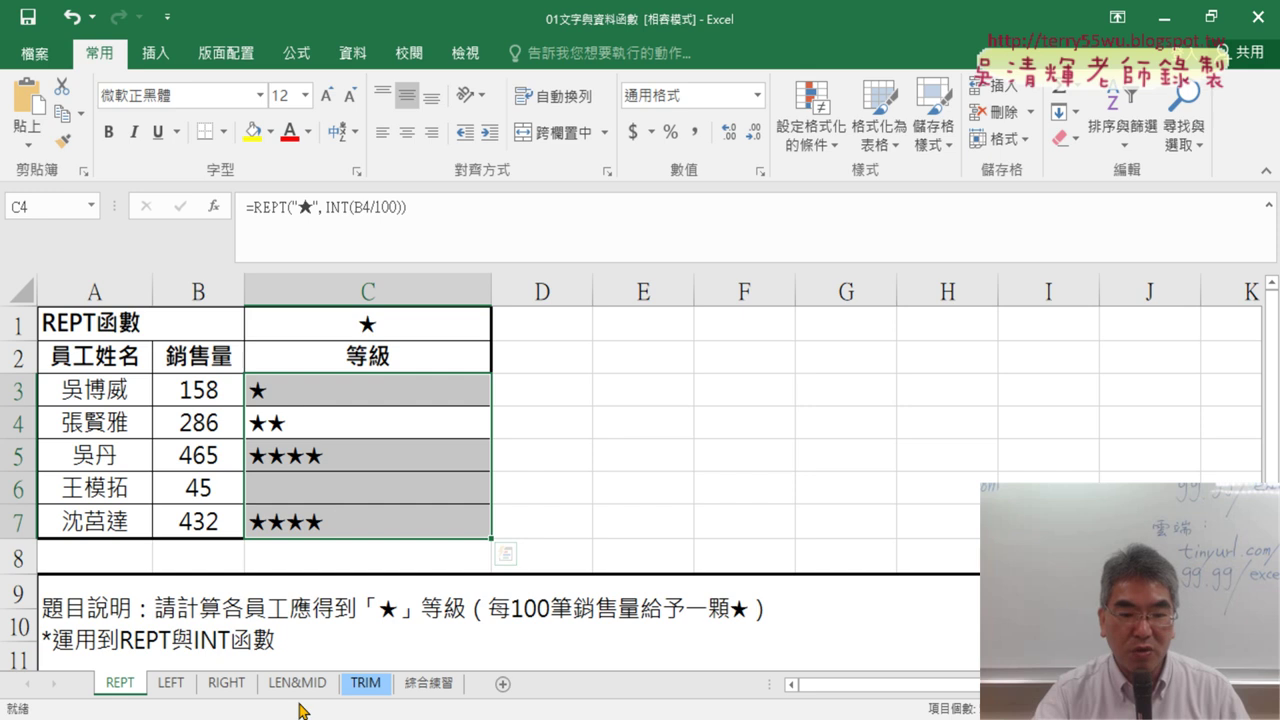
click(293, 684)
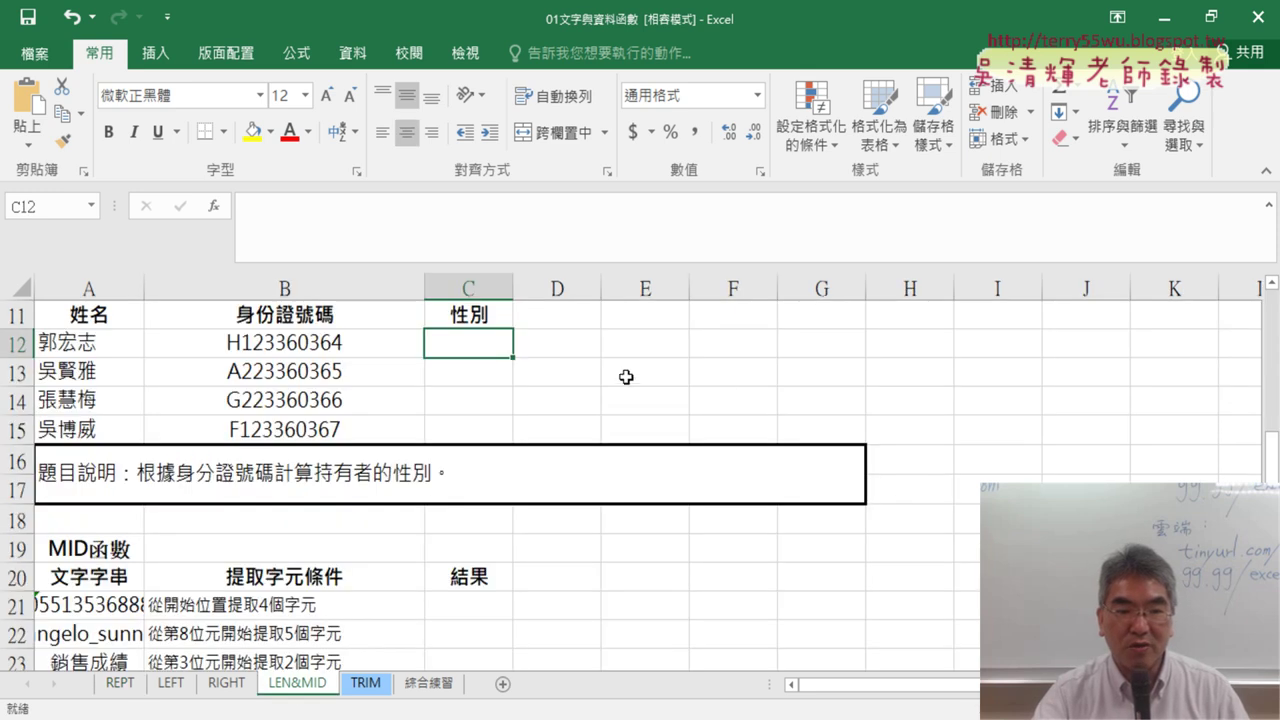
scroll(626, 377, up, 1)
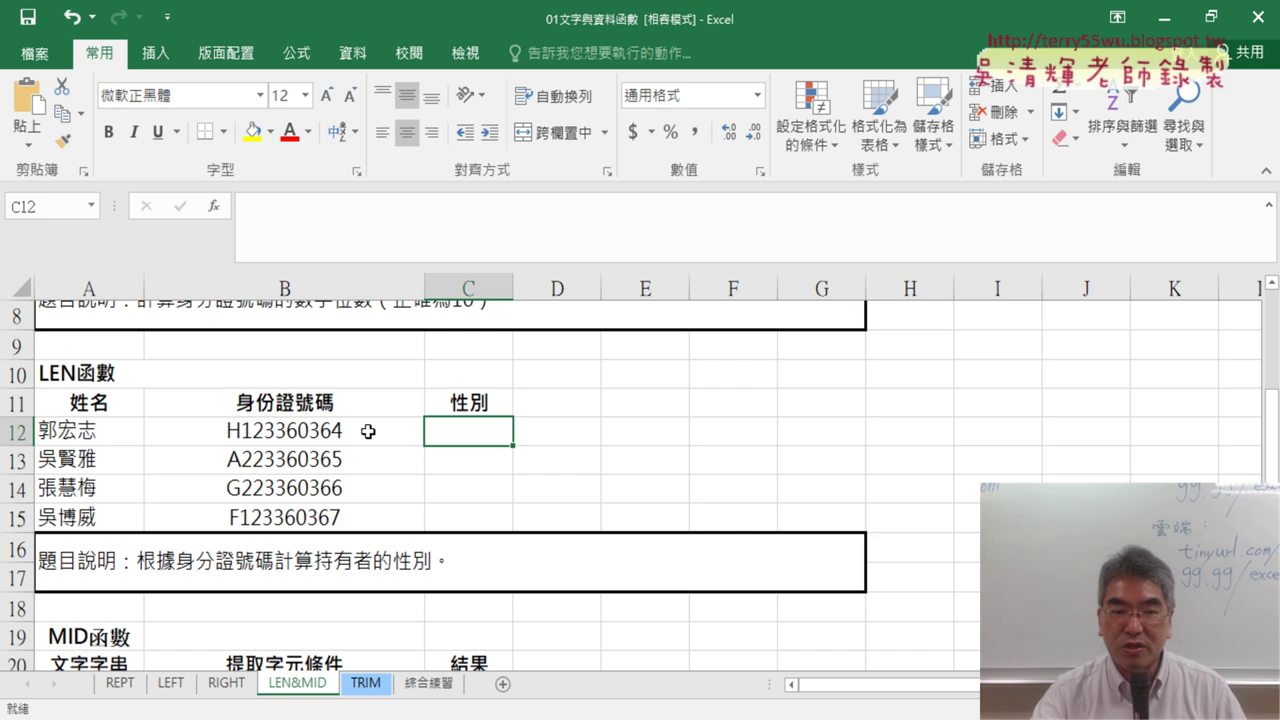
click(368, 431)
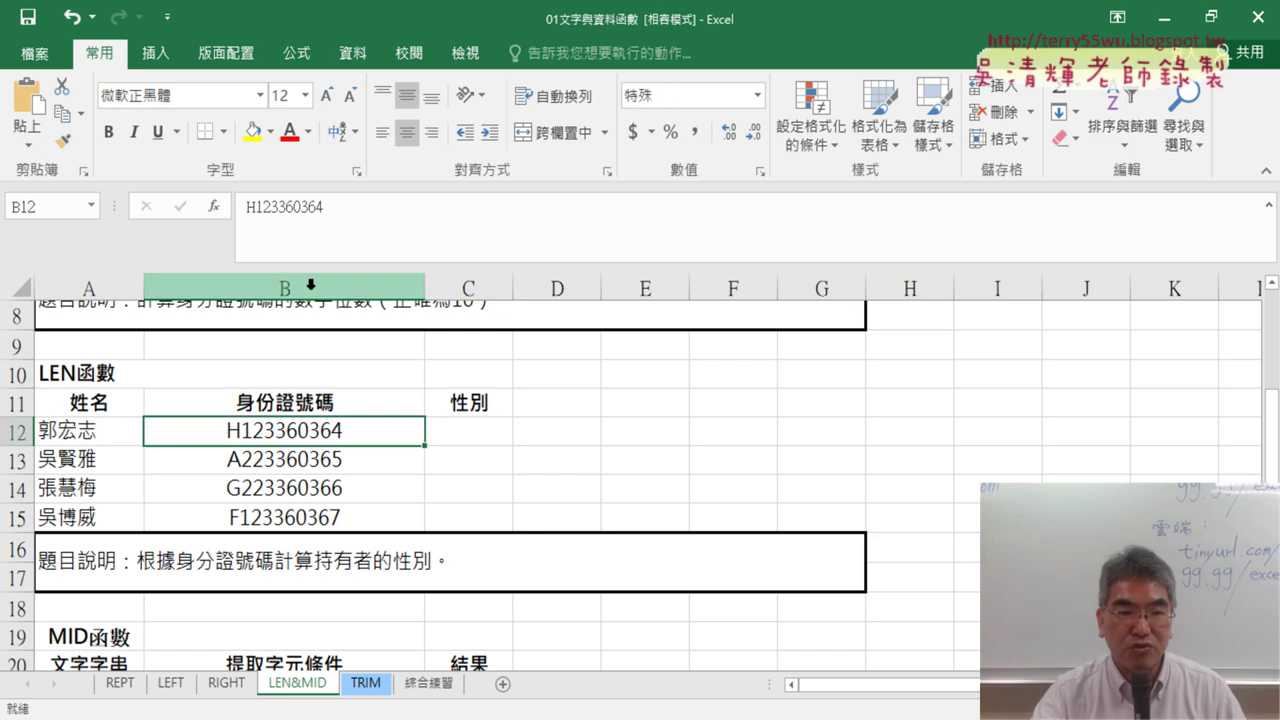
click(1270, 205)
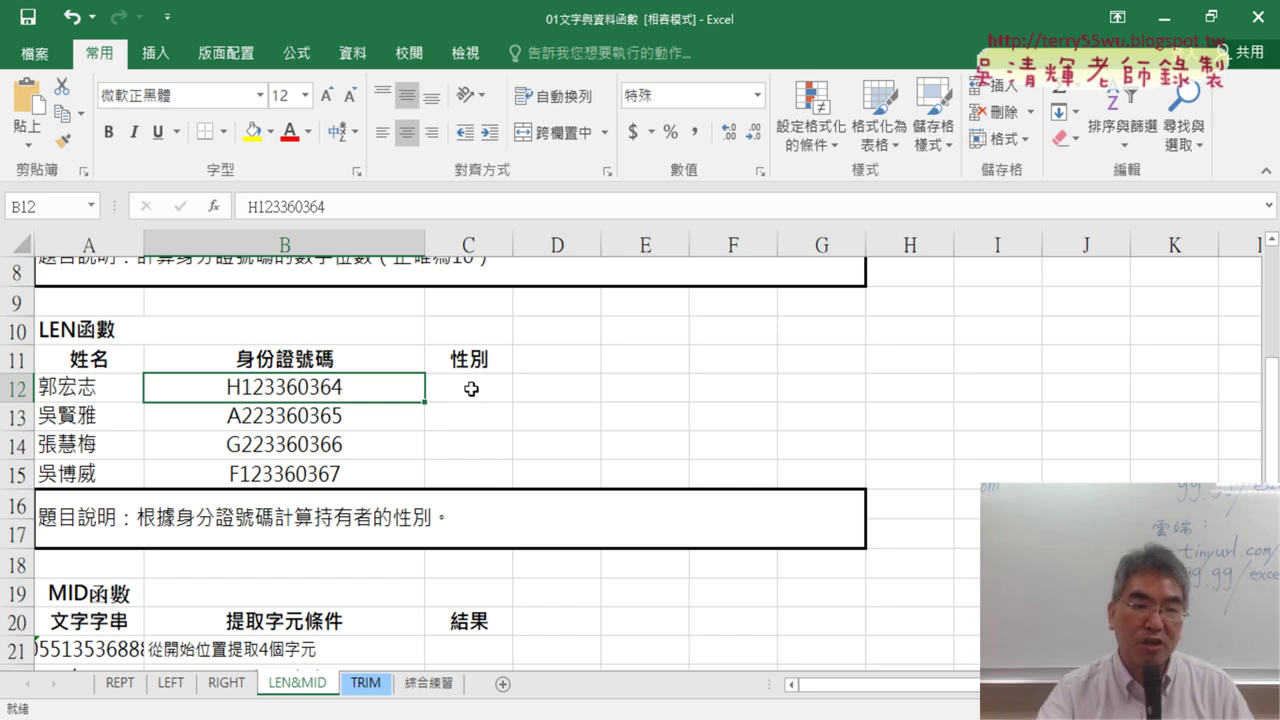
click(468, 390)
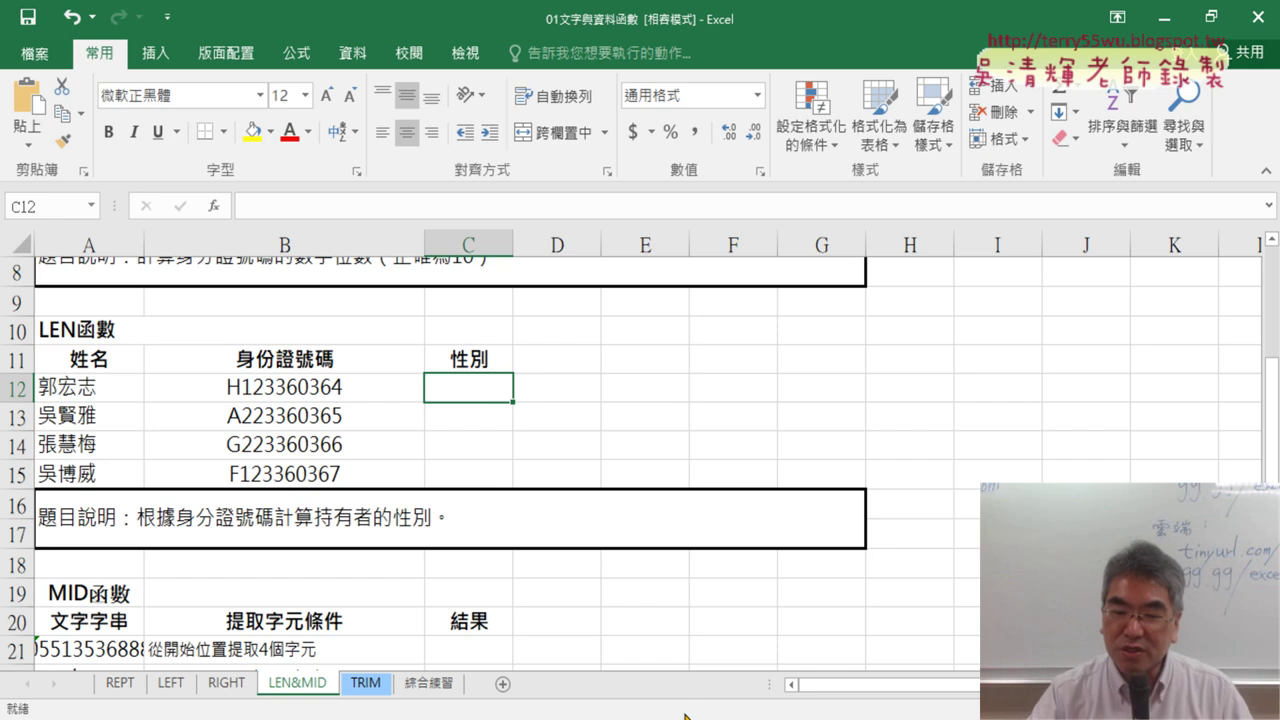
Copy the earlier star-rating prompt in ChatGPT and paste it as a new draft message
click(708, 660)
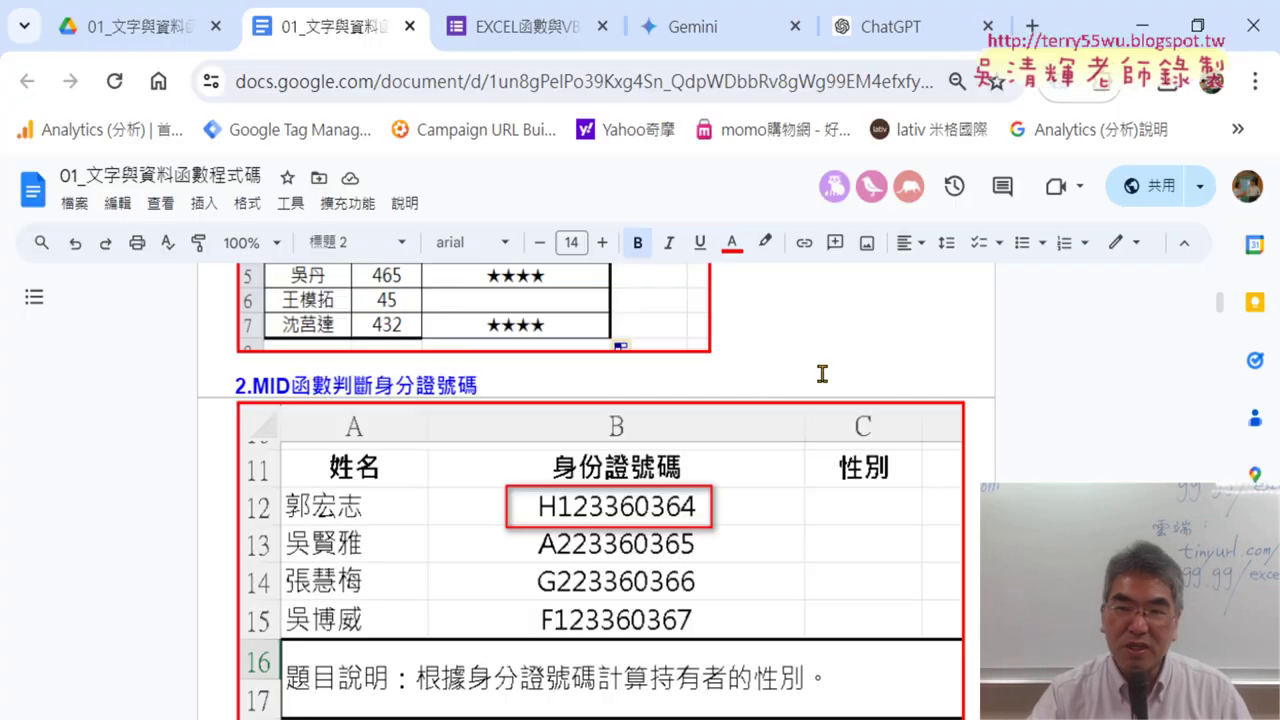
click(882, 38)
scroll(903, 292, up, 2)
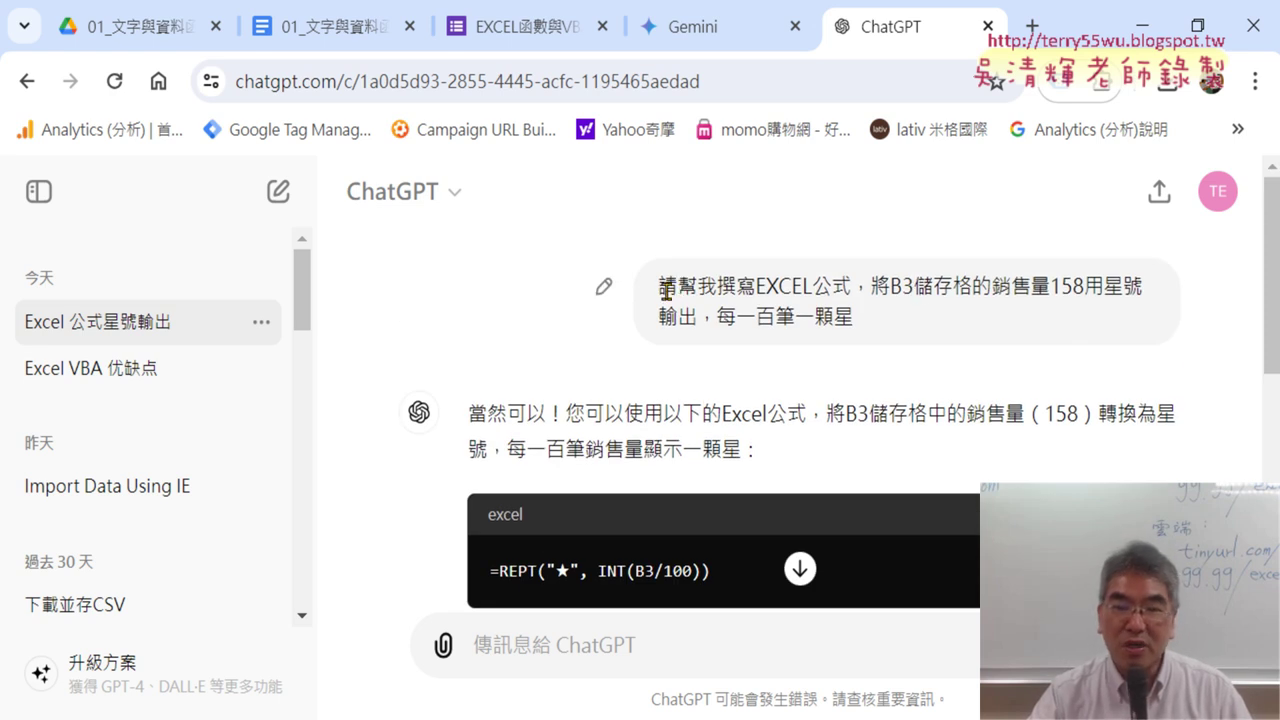
drag(666, 290, 882, 330)
right_click(848, 308)
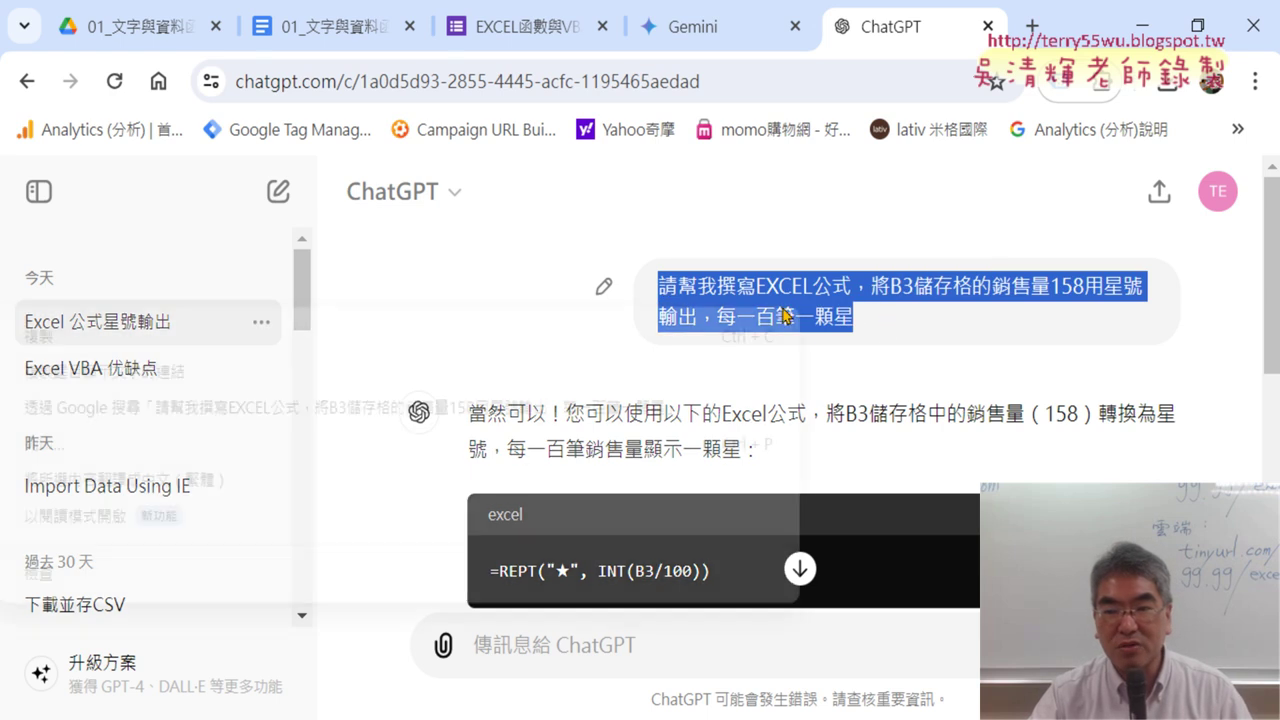
click(517, 338)
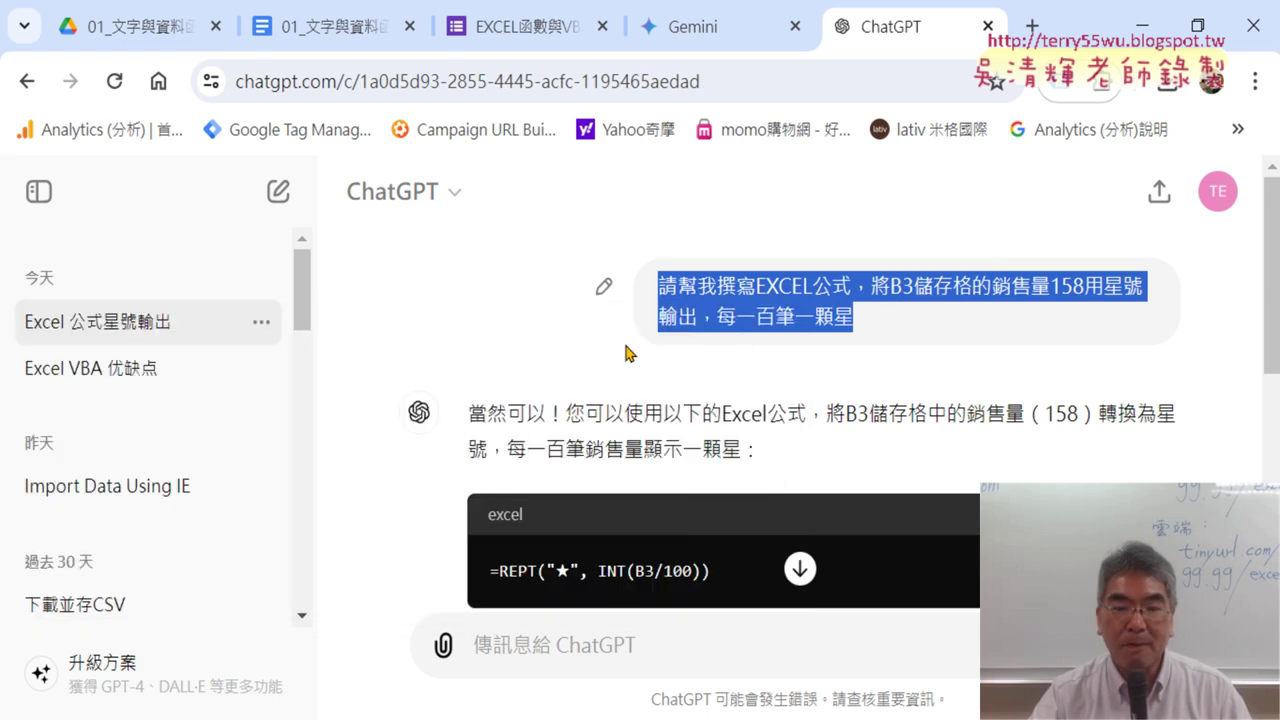
scroll(700, 360, down, 5)
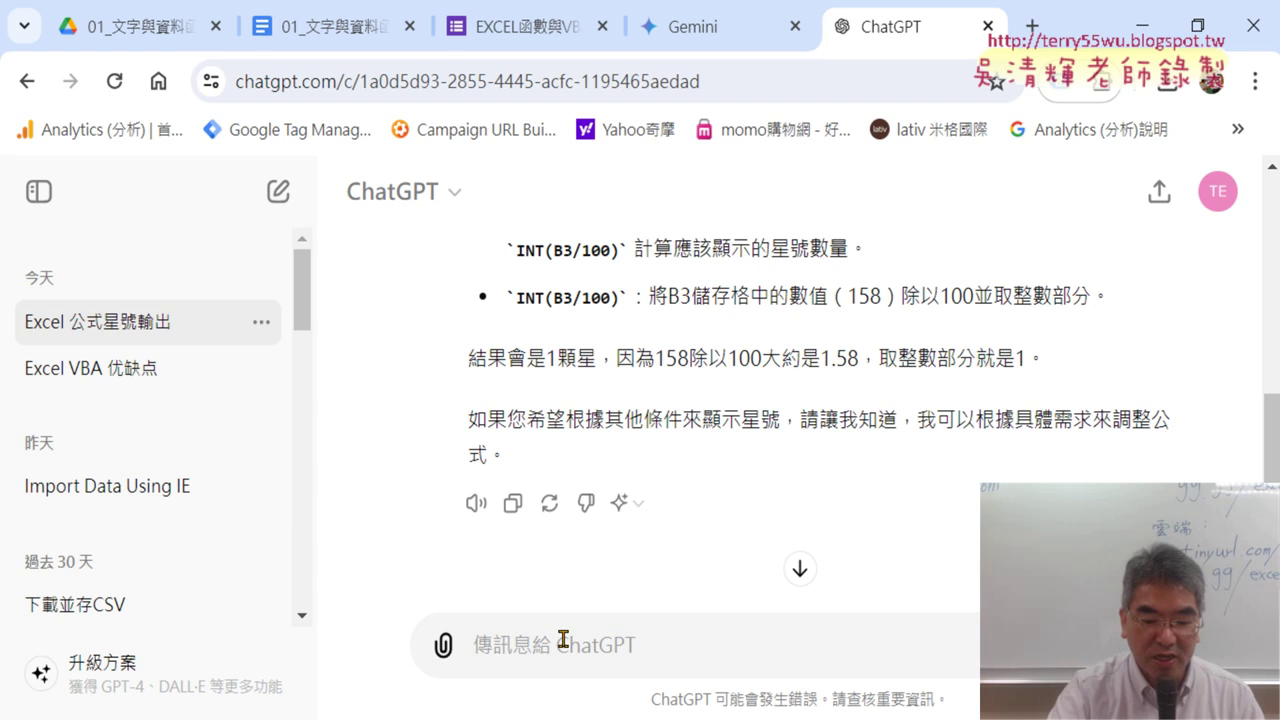
key(ctrl+v)
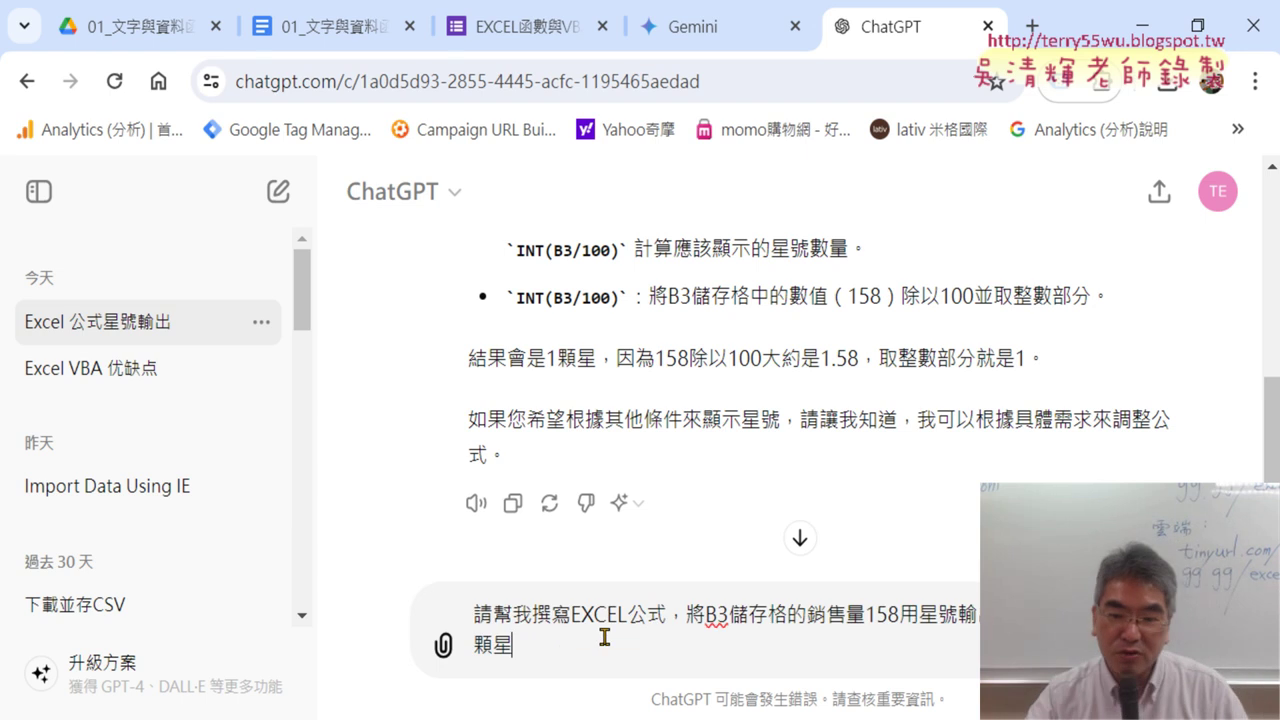
Change the draft's B3 reference to B12, marking 銷售量 and 158 for rewording
drag(714, 615, 724, 618)
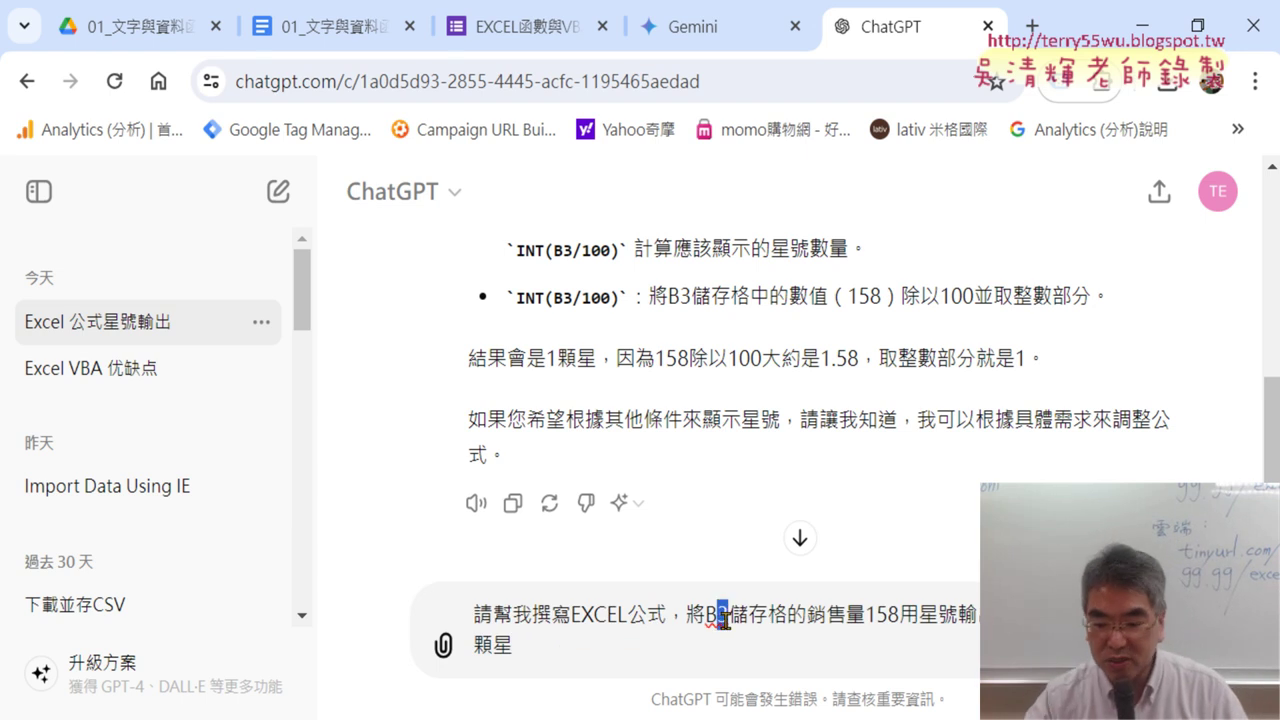
text(12)
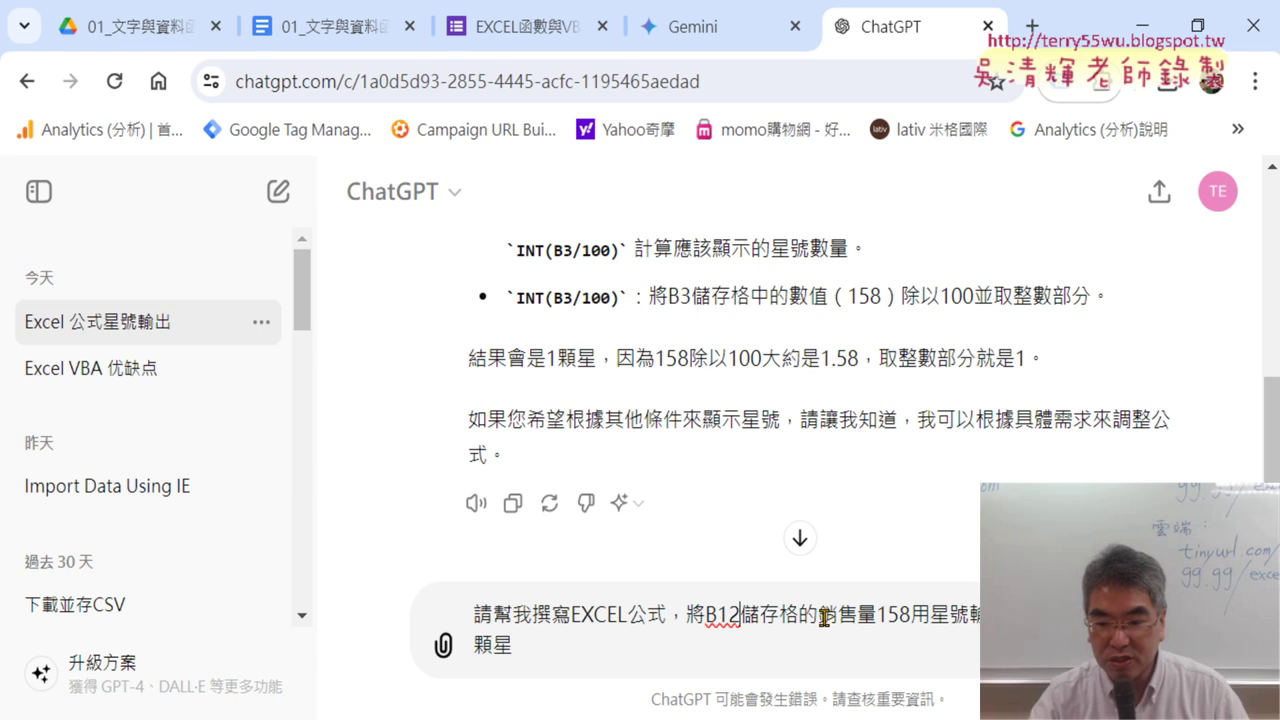
drag(820, 618, 874, 618)
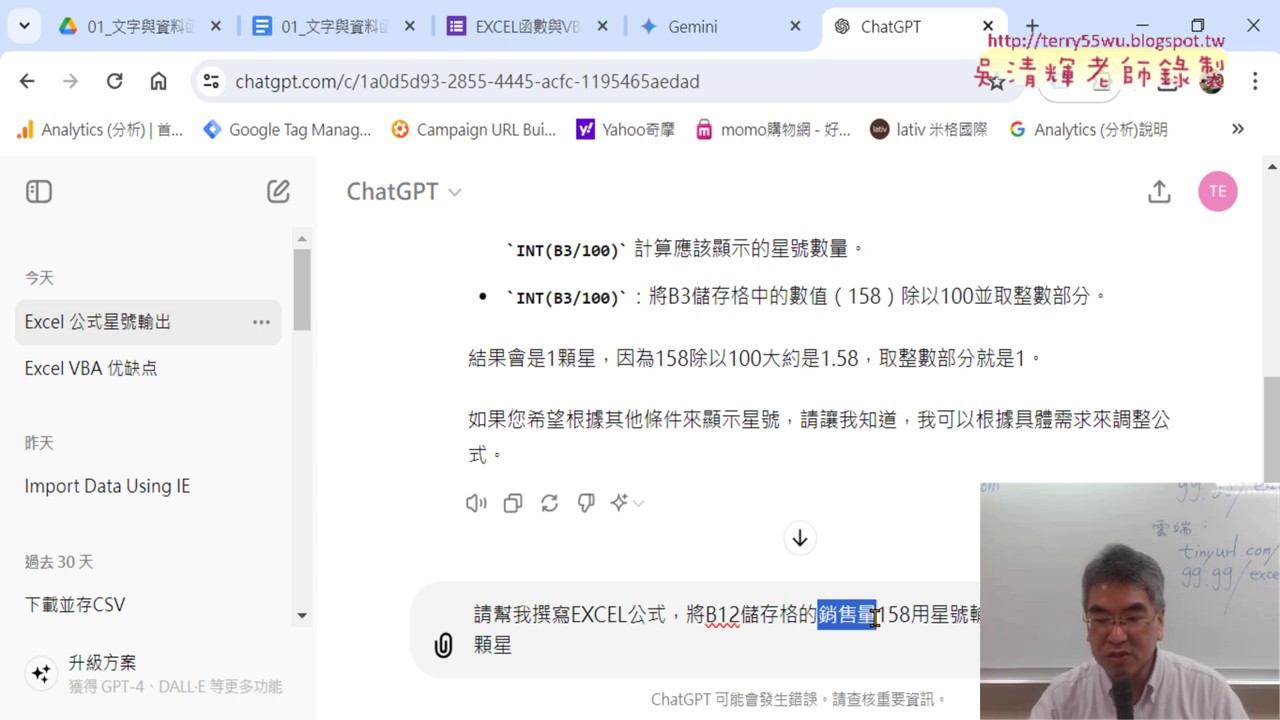
drag(910, 618, 878, 618)
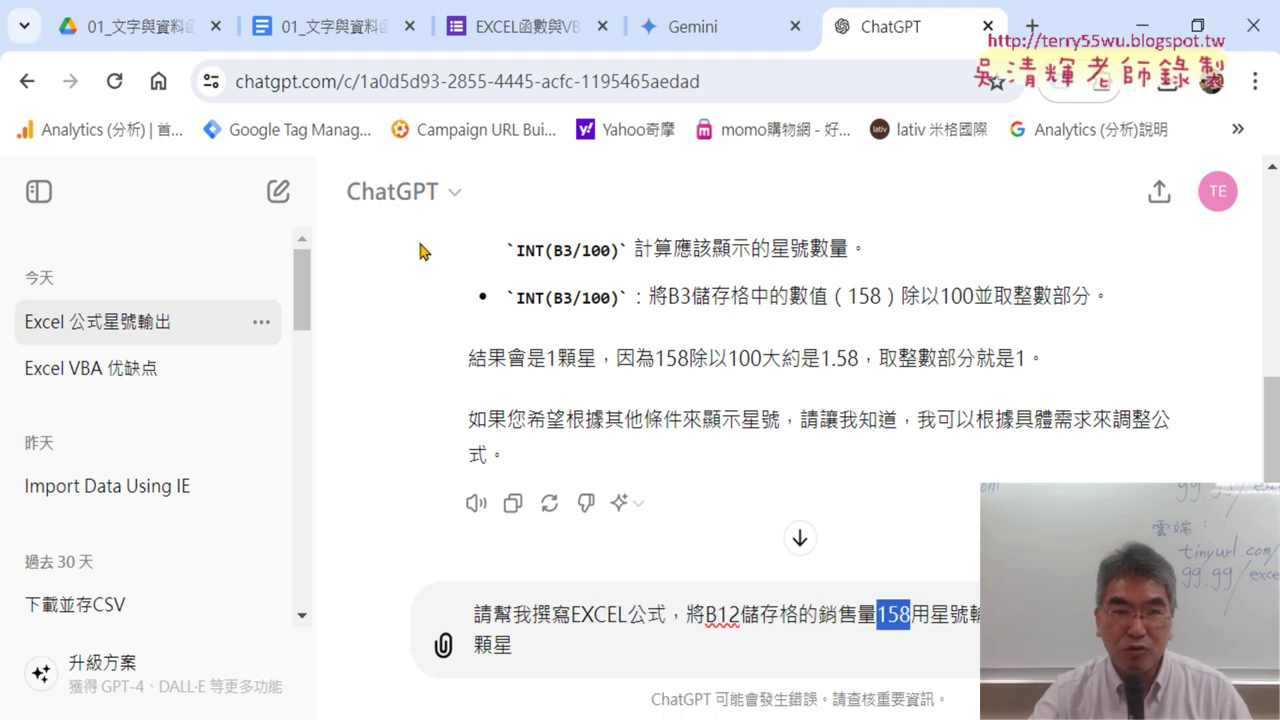
click(340, 28)
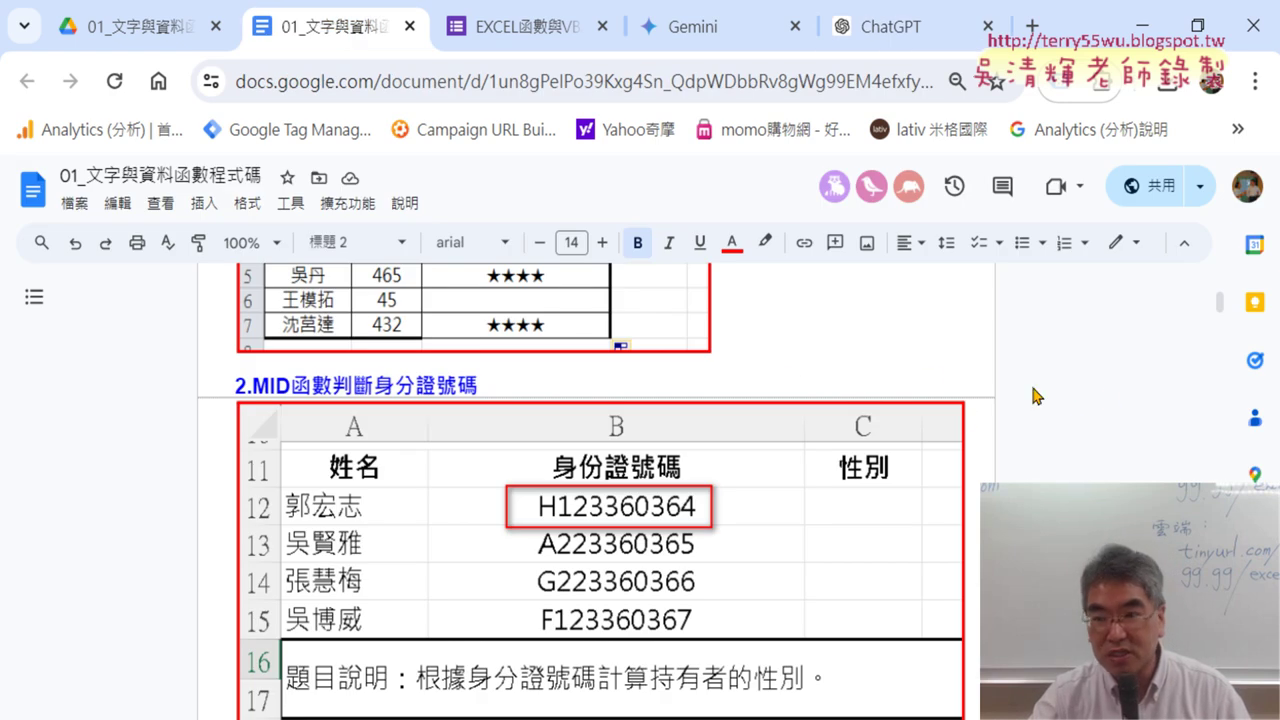
Scroll to the red Q prompt and highlight the question, its B12 ID-number phrase and the word 二
mouse_move(1222, 305)
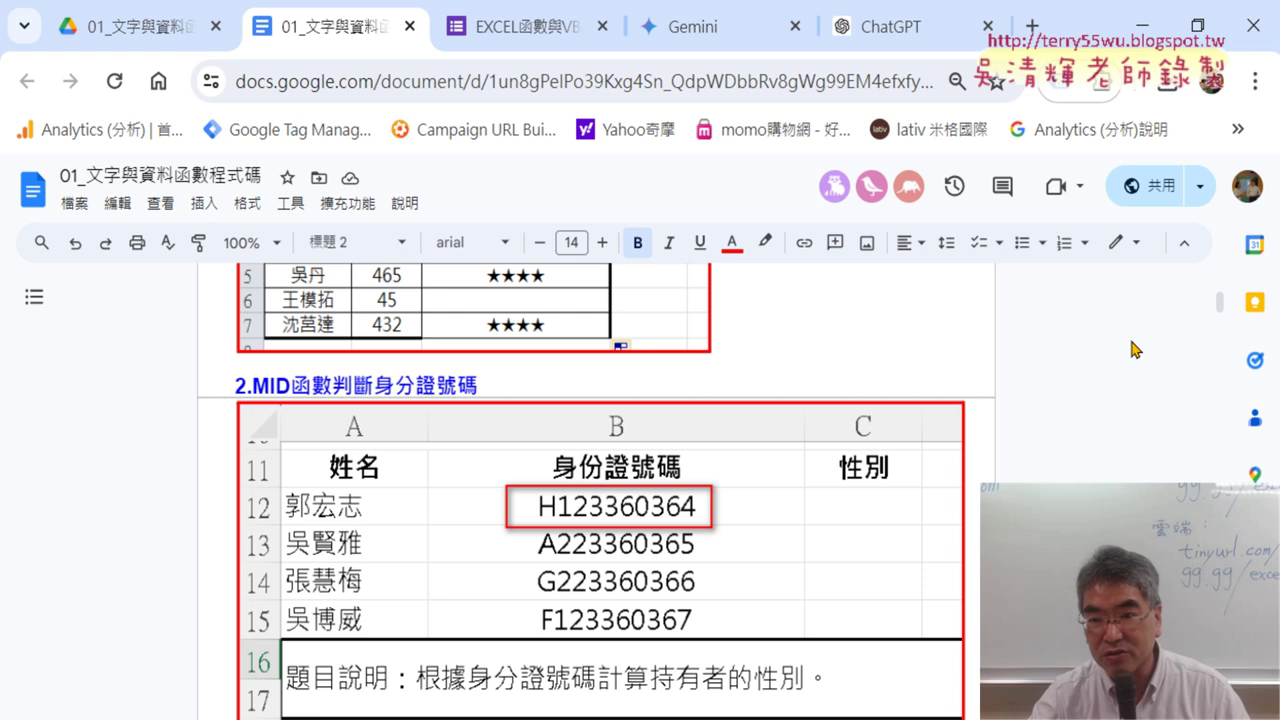
scroll(1080, 350, down, 2)
scroll(1080, 350, down, 3)
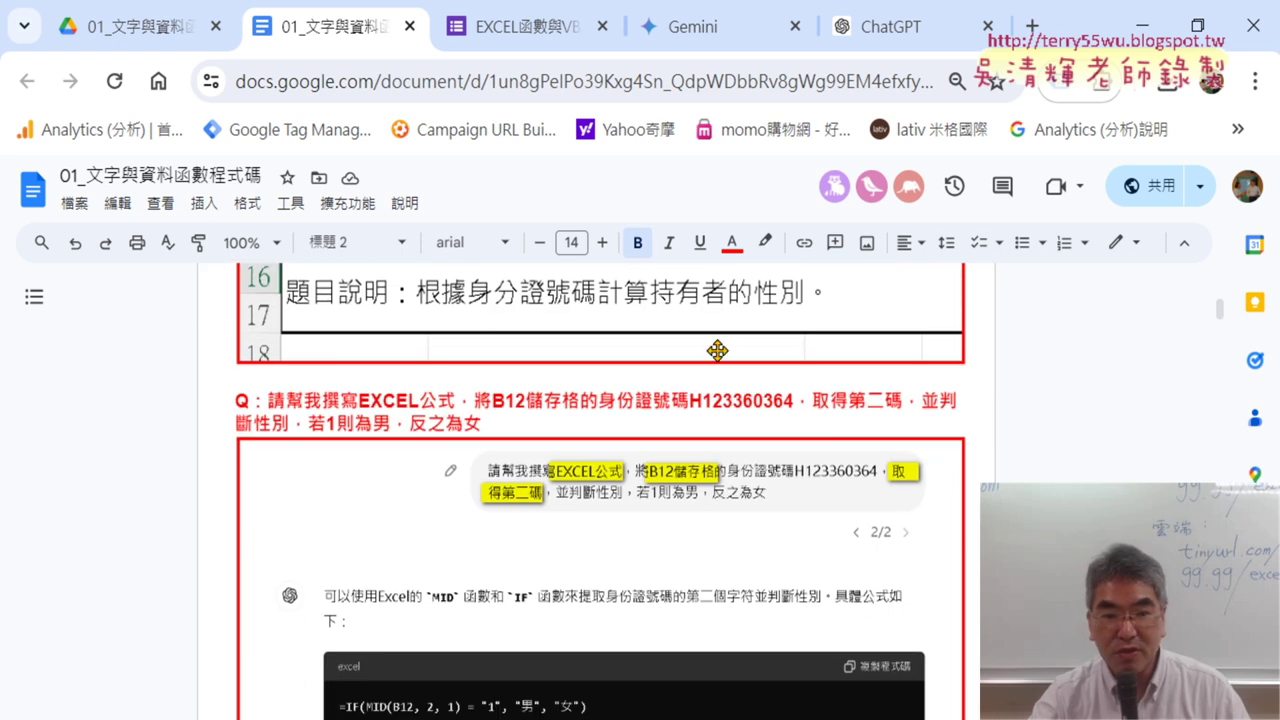
mouse_move(270, 400)
mouse_down()
mouse_move(466, 401)
mouse_move(481, 418)
mouse_up()
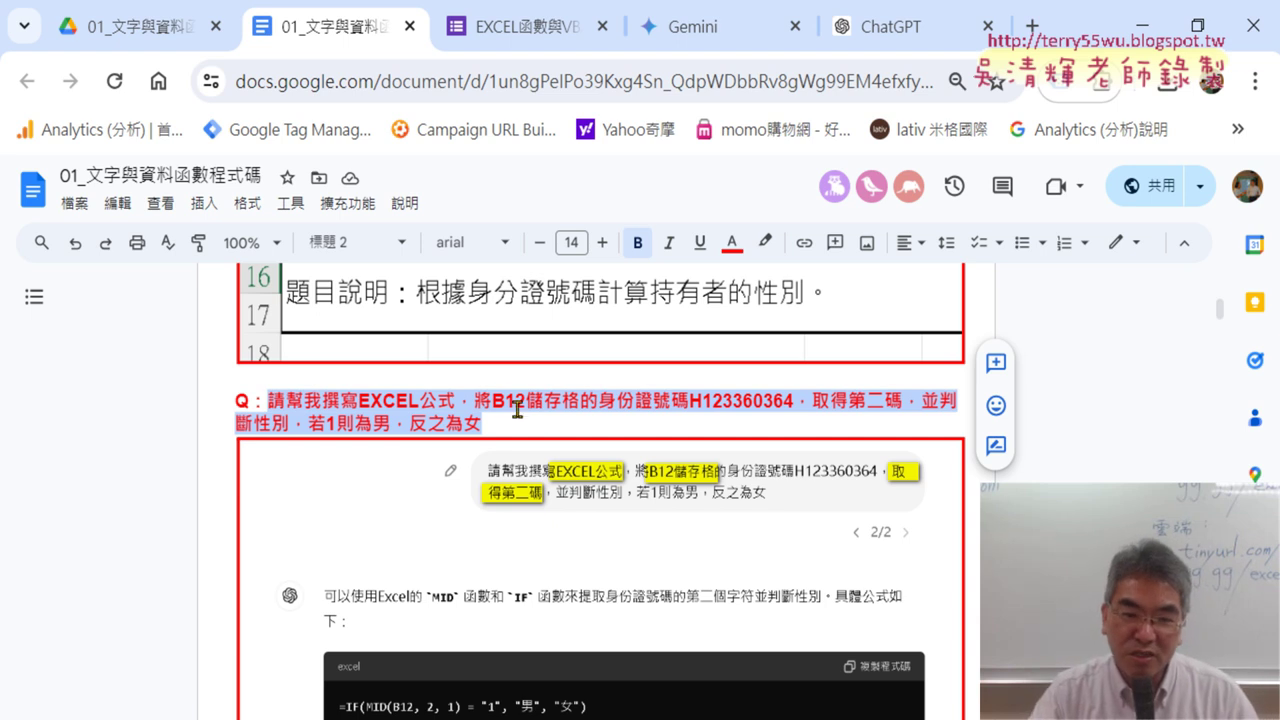
drag(475, 401, 792, 404)
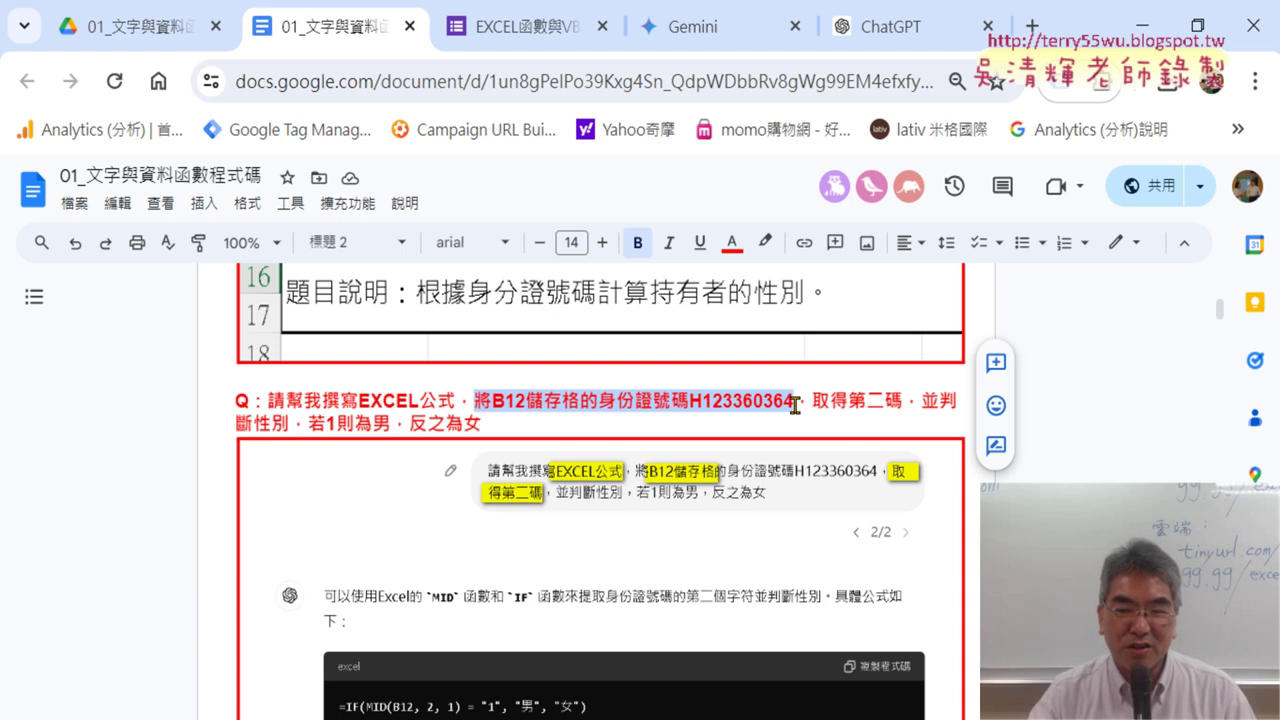
drag(873, 400, 882, 401)
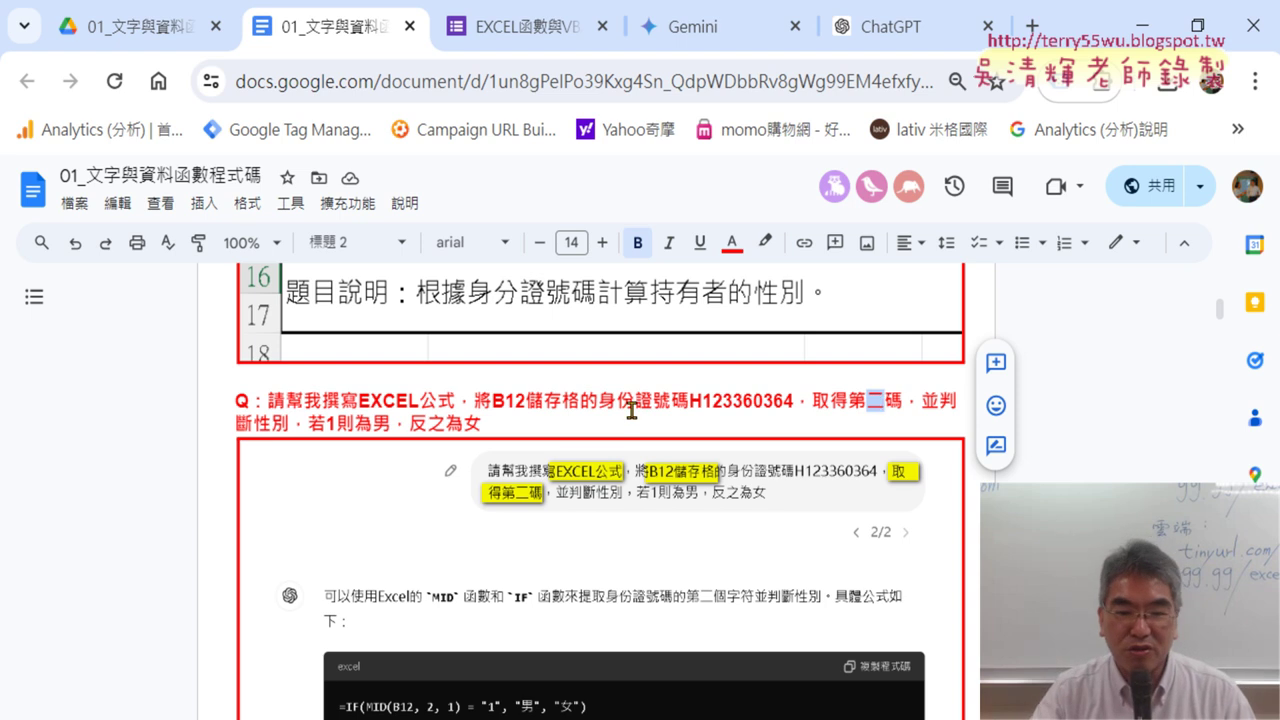
drag(496, 423, 279, 404)
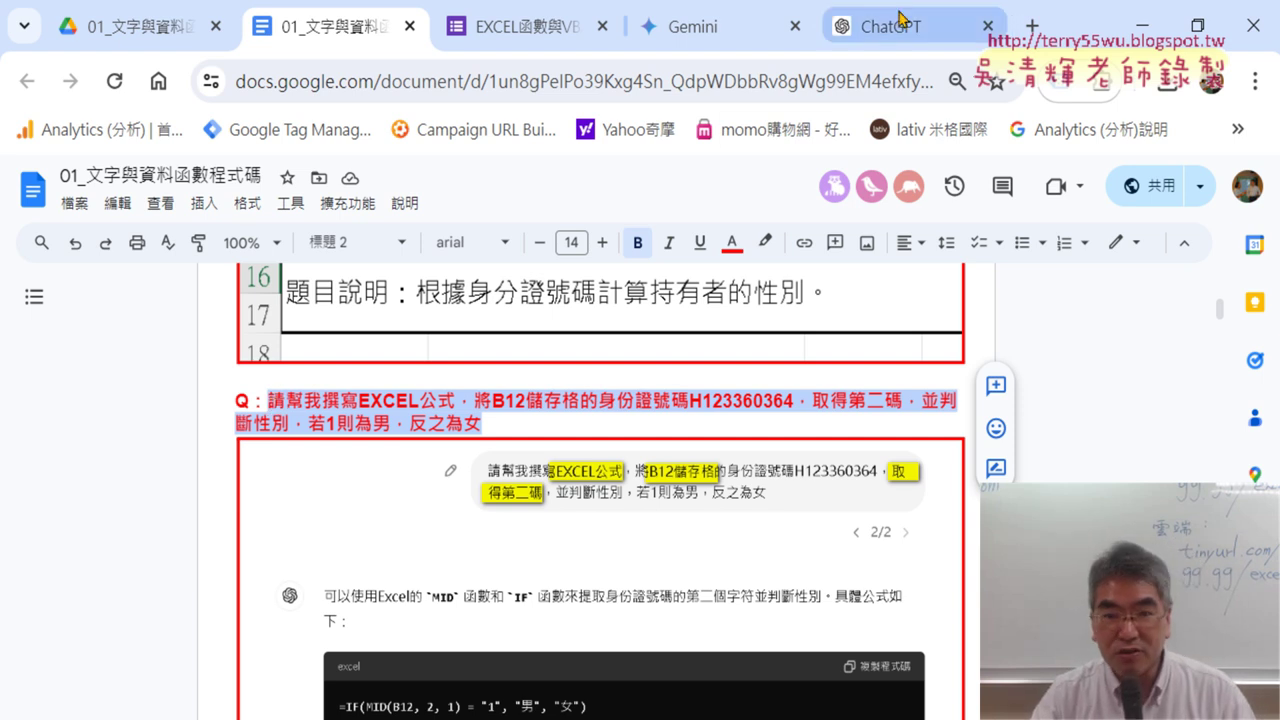
click(893, 26)
Paste the gender request over the old draft, then mark its opening phrase, B12 and the example ID
drag(568, 644, 466, 597)
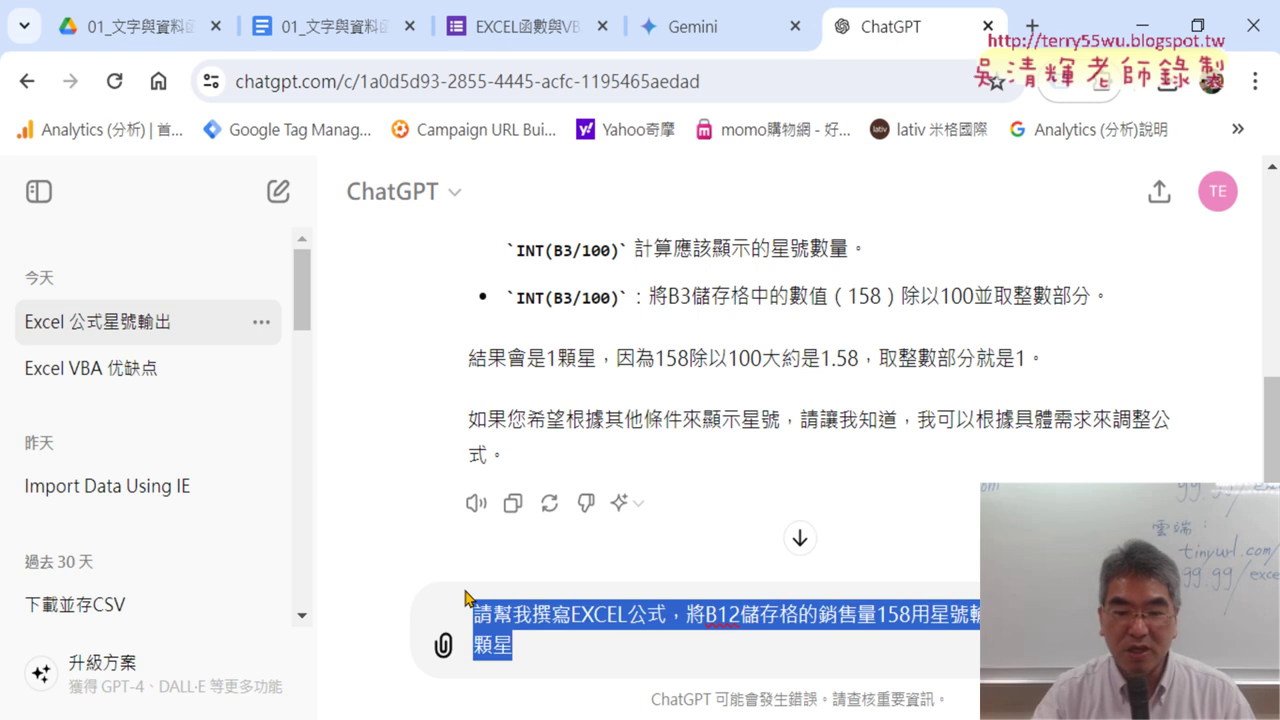
key(ctrl+v)
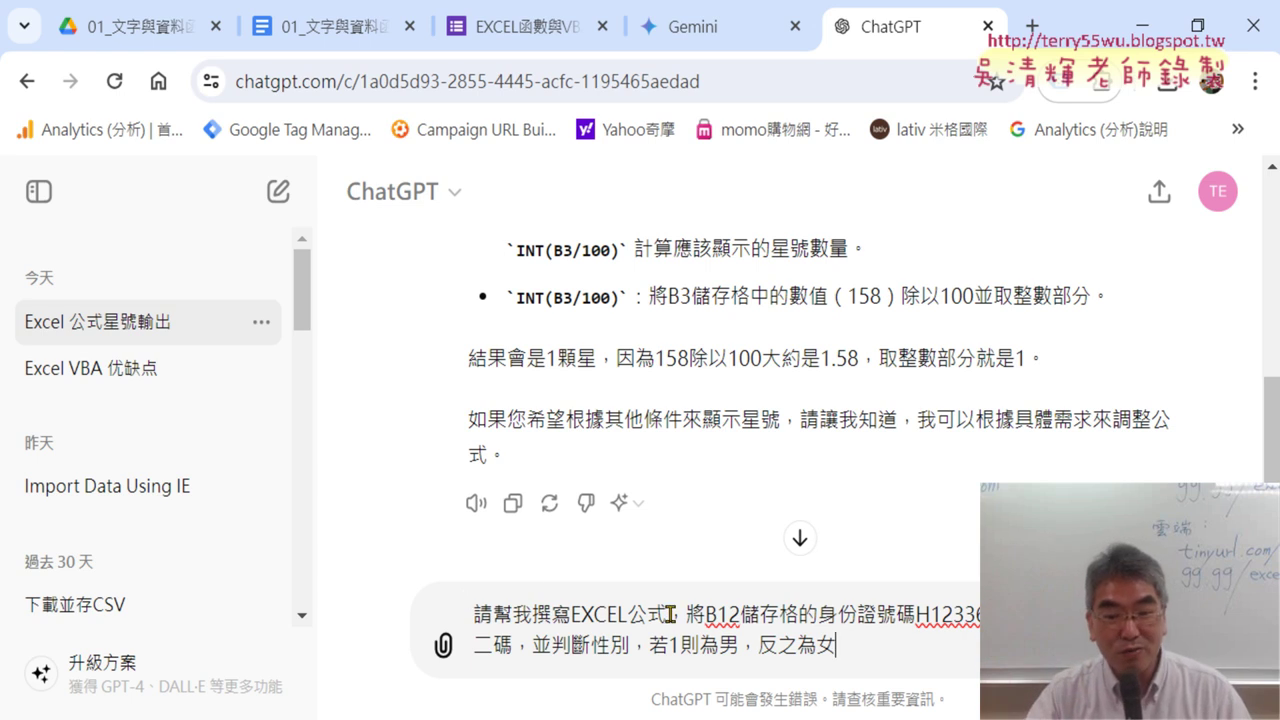
drag(666, 614, 474, 614)
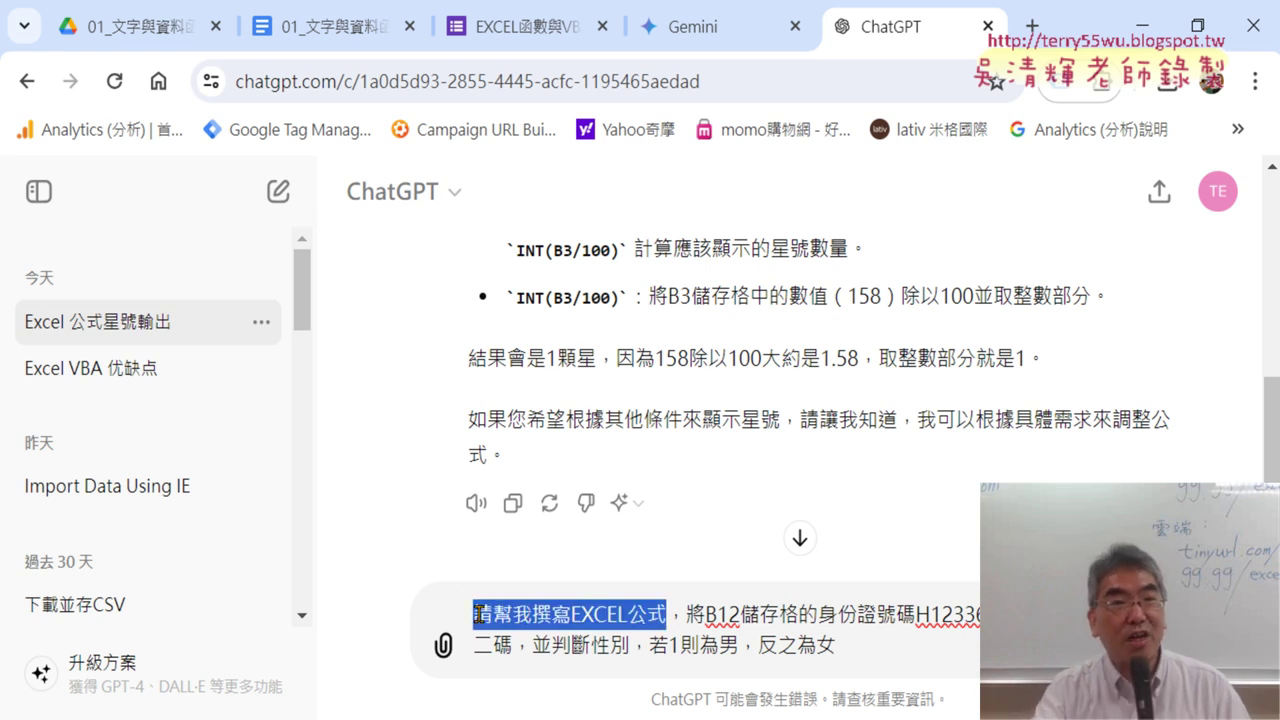
drag(705, 614, 792, 614)
drag(916, 614, 978, 614)
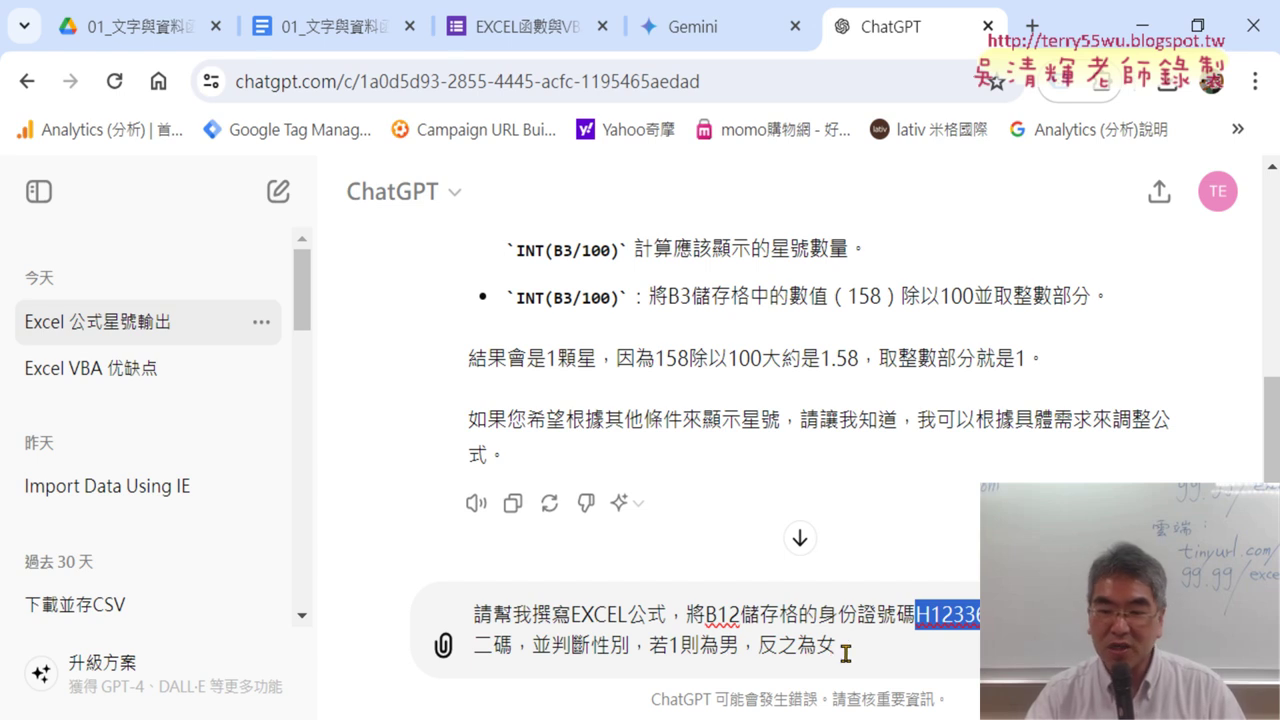
Wrap 男 and 女 in double quotes in the prompt and send it to ChatGPT
click(724, 650)
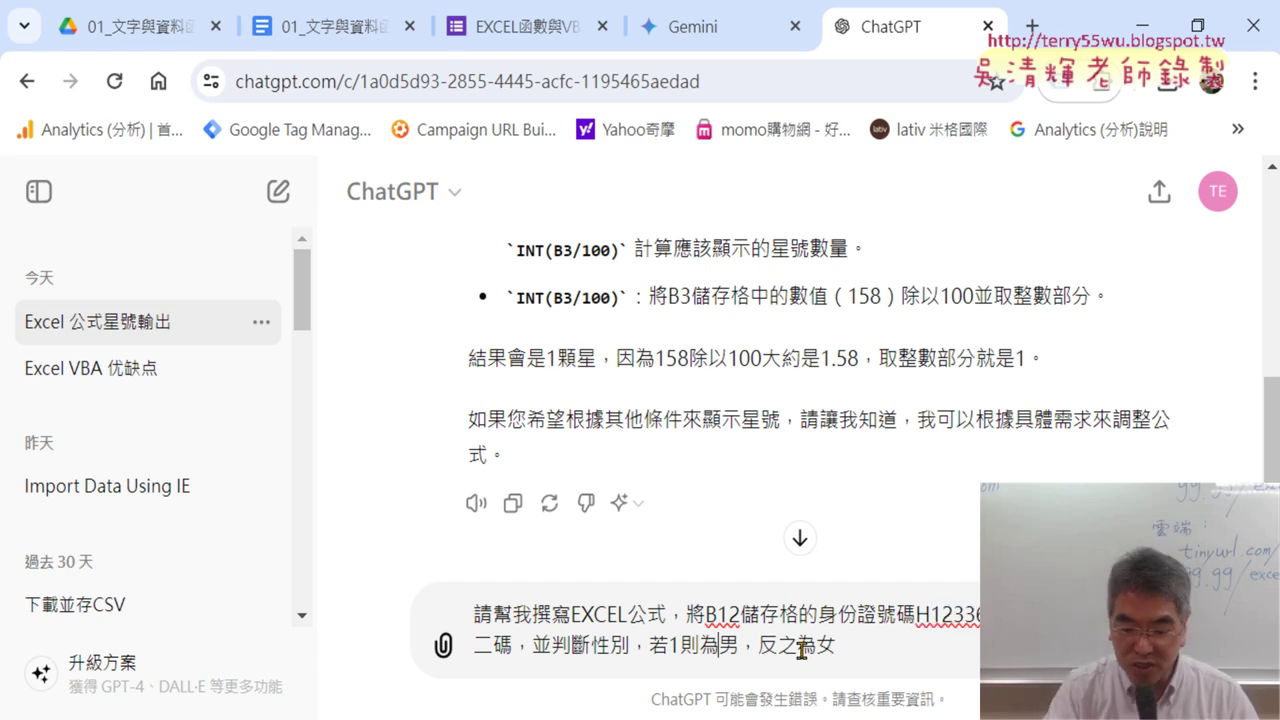
text(")
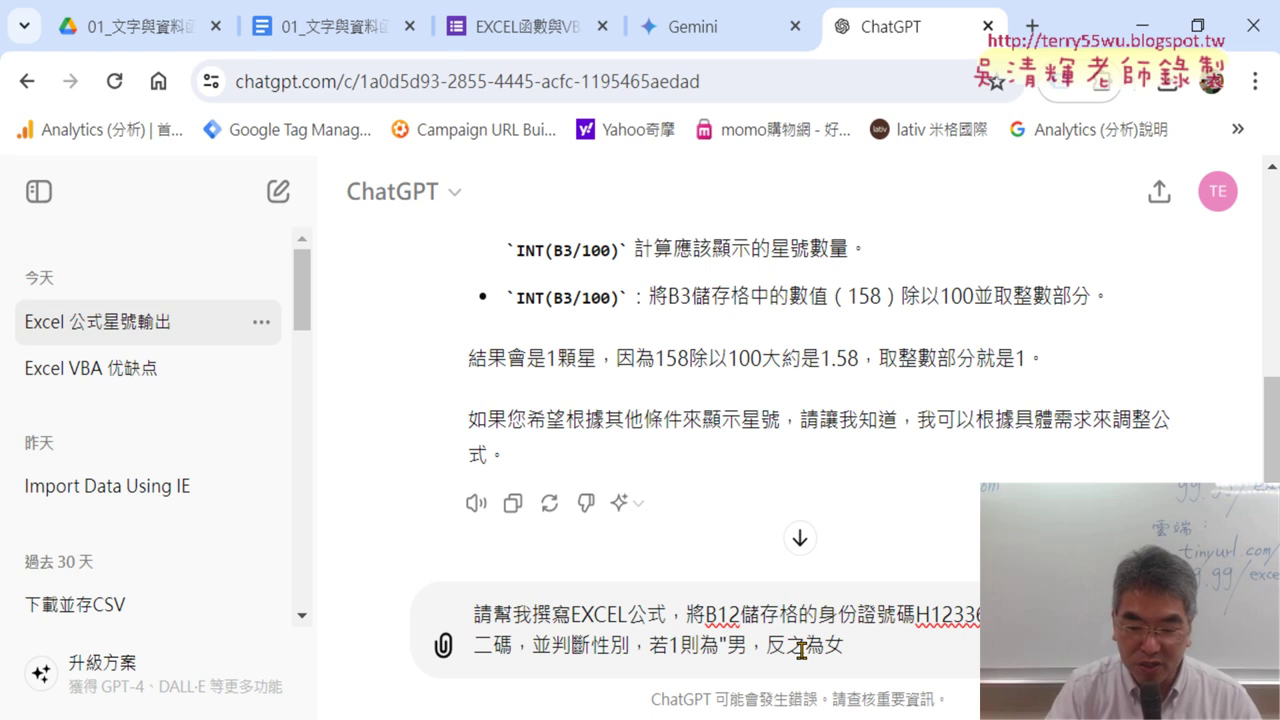
key(Right)
text("男)
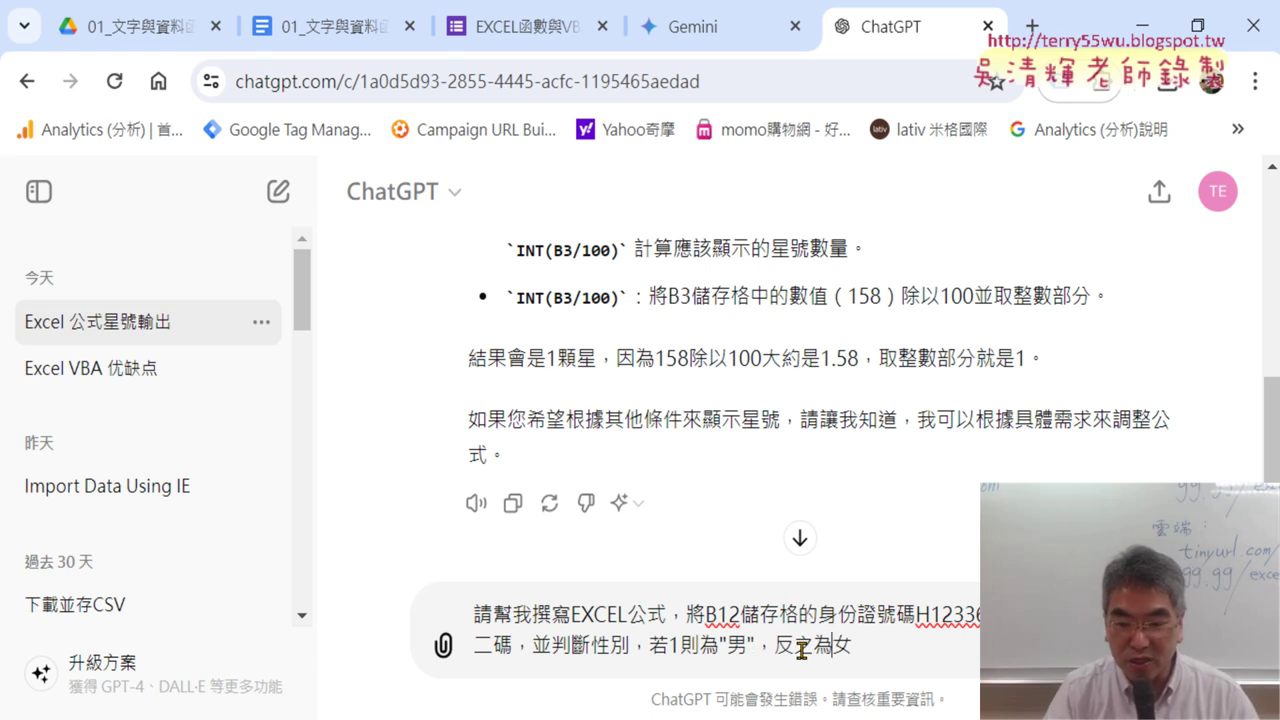
text(")
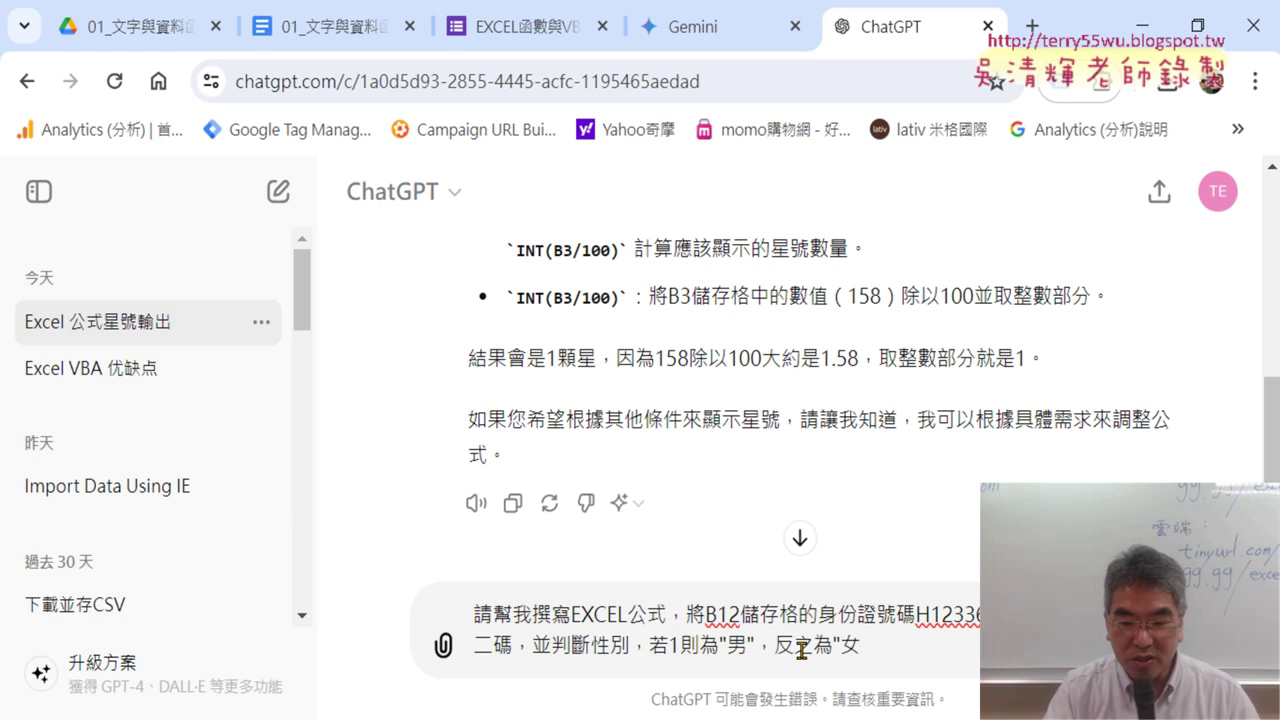
key(Right)
text(")
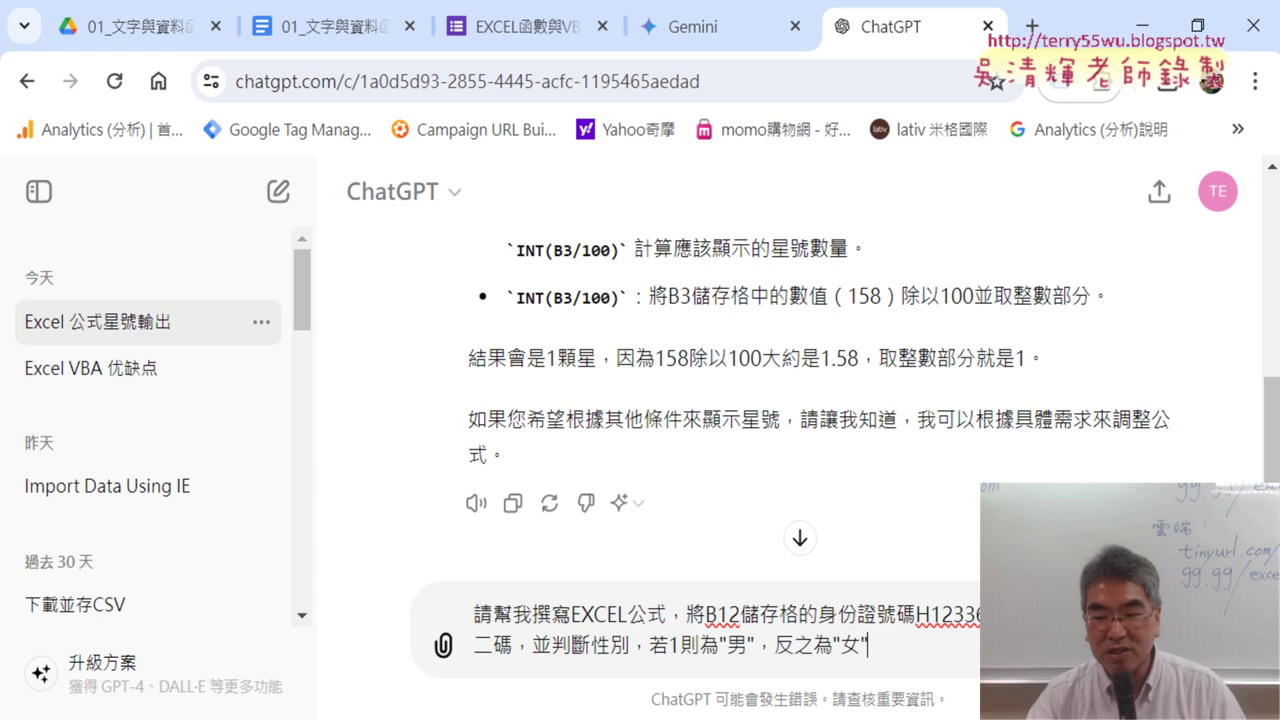
key(Return)
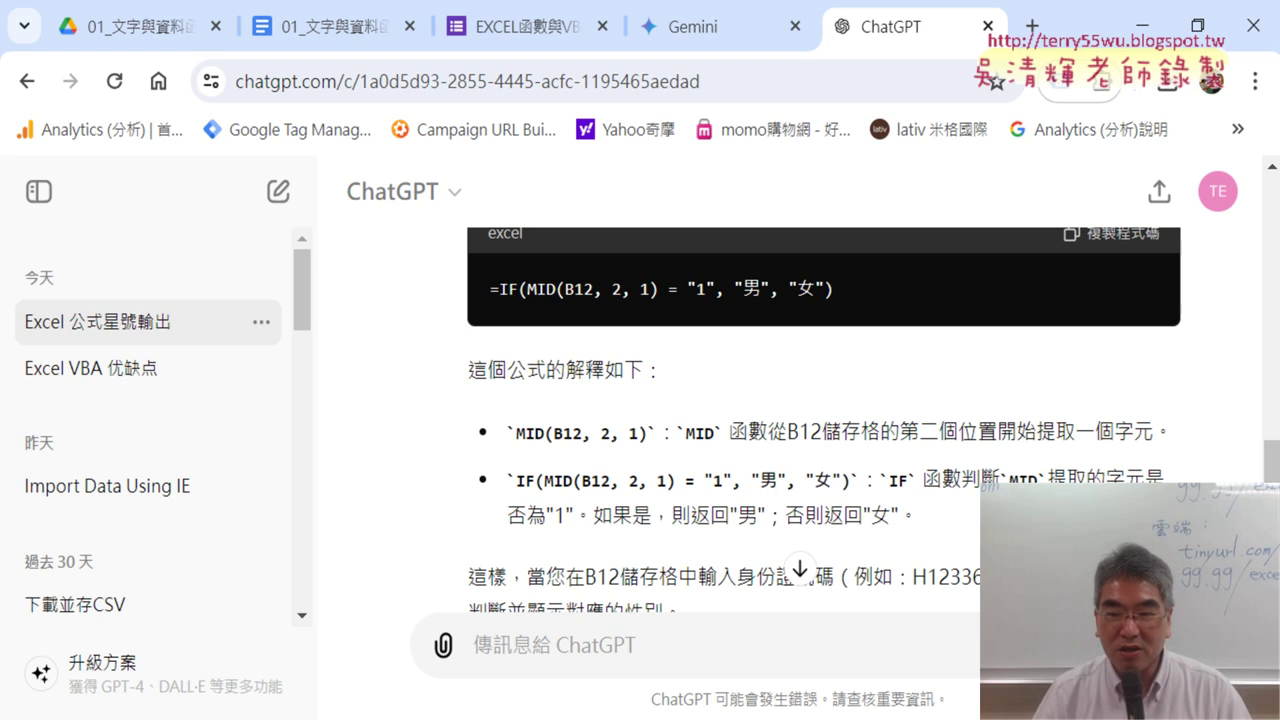
Copy ChatGPT's =IF(MID(B12, 2, 1) = "1", "男", "女") formula and switch back to Excel
scroll(1133, 444, up, 1)
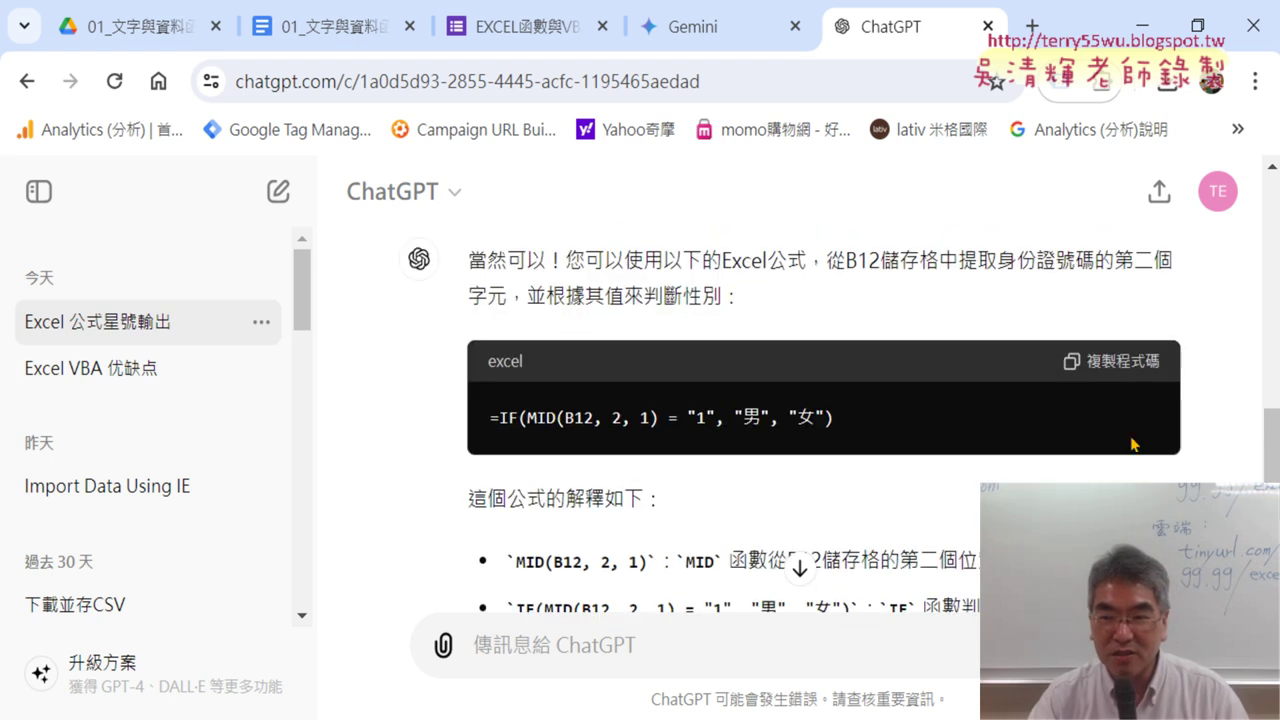
click(1141, 368)
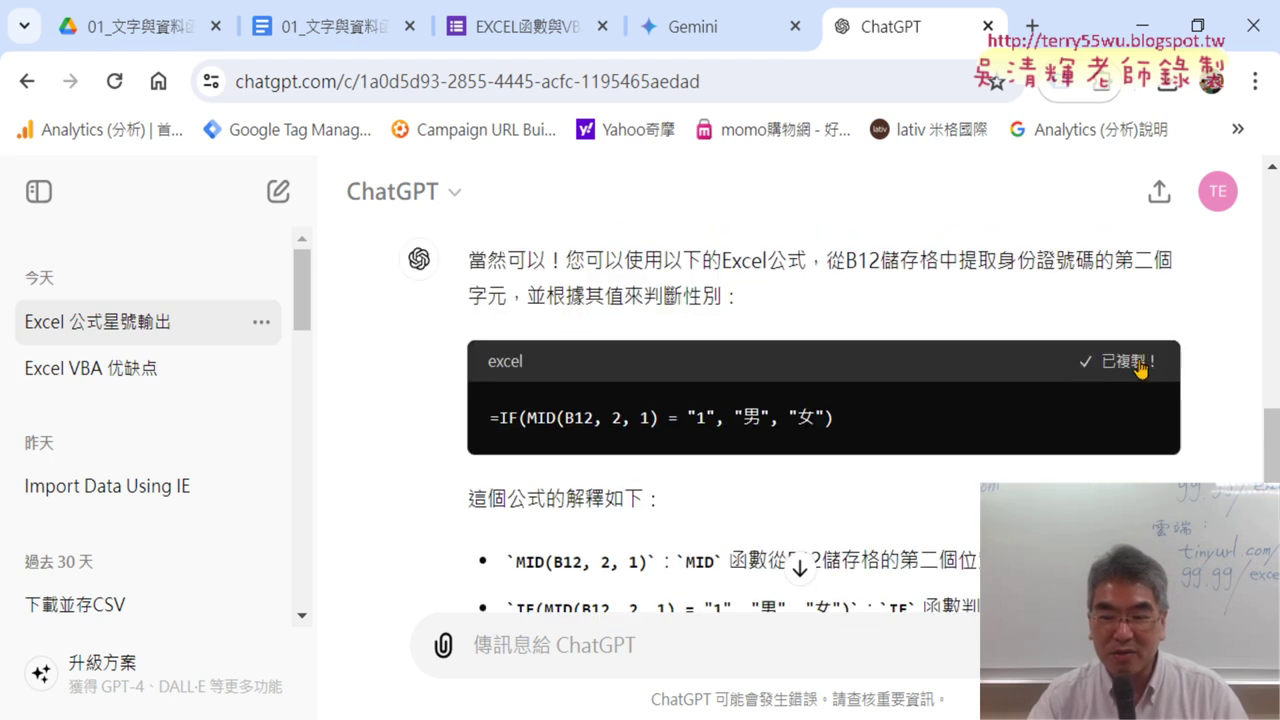
key(alt+Tab)
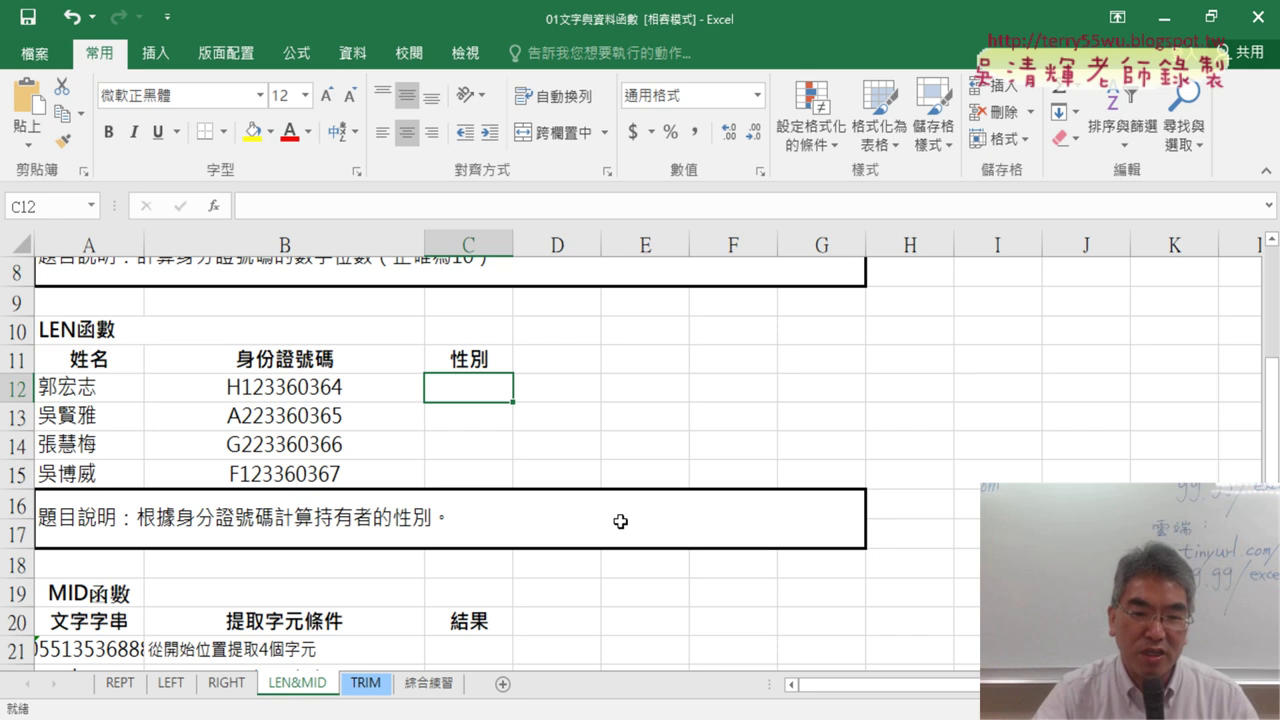
click(345, 205)
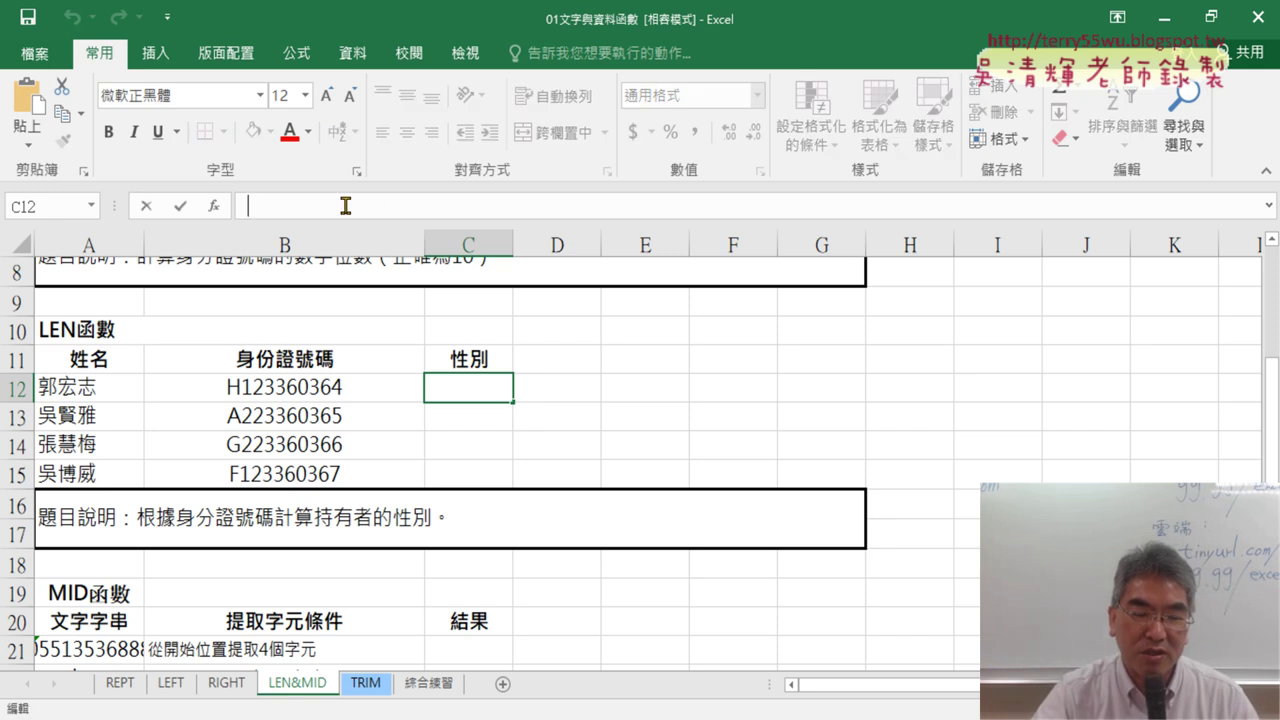
right_click(345, 205)
click(387, 292)
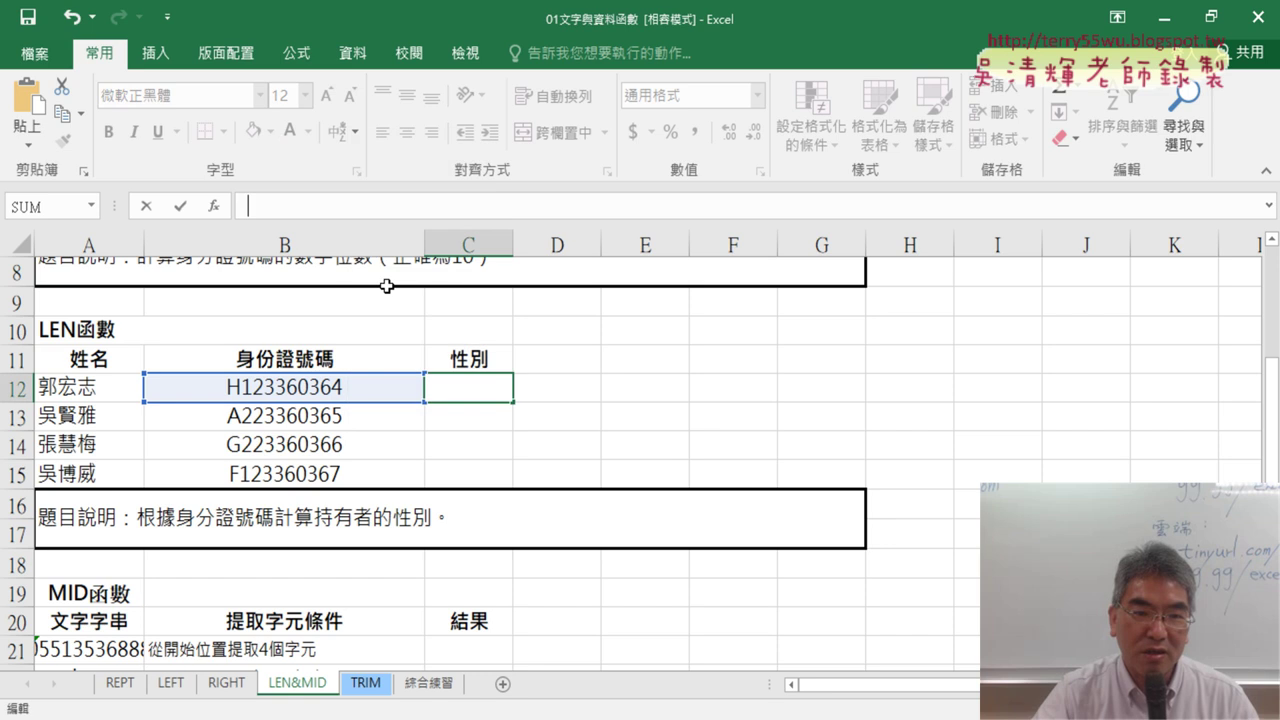
click(1269, 209)
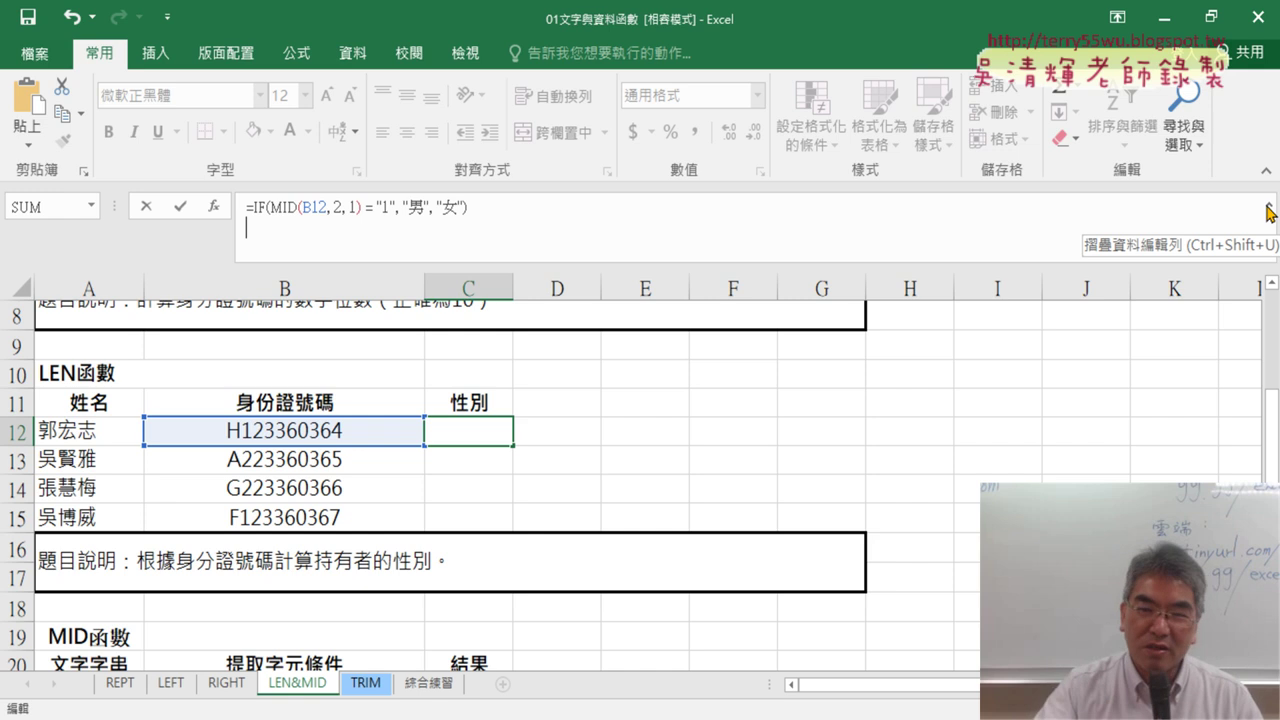
drag(526, 207, 138, 202)
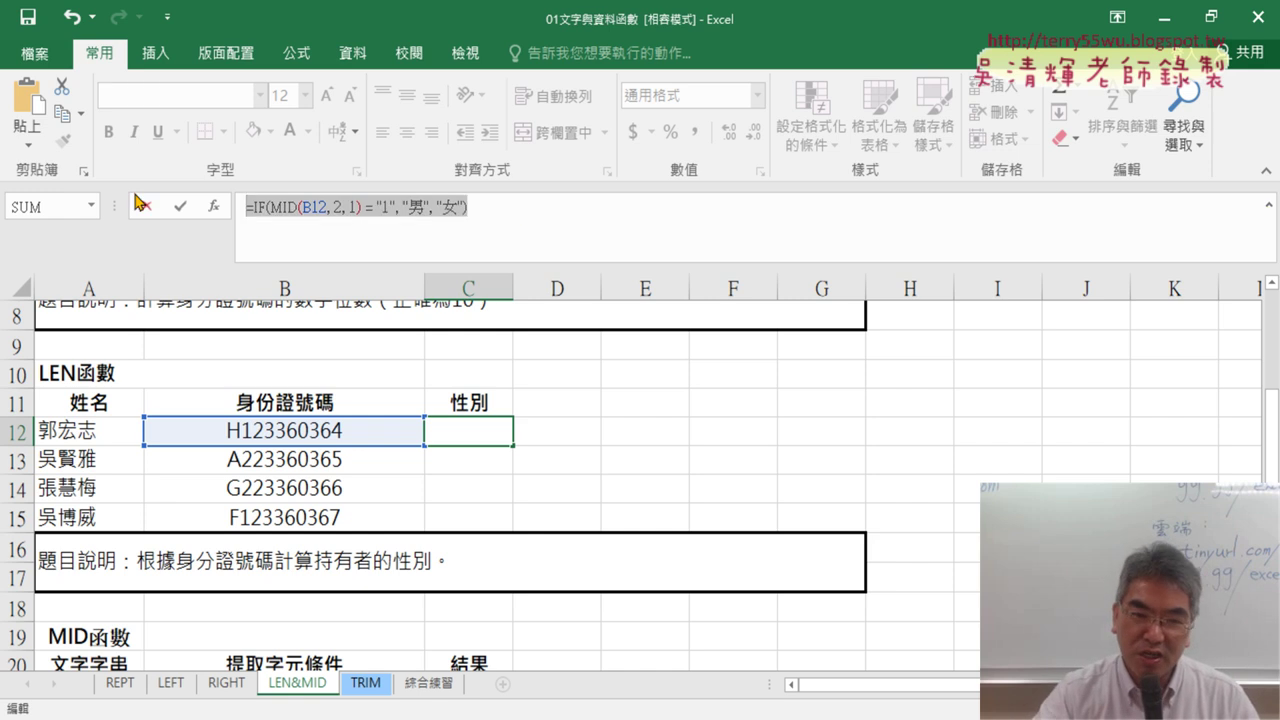
click(140, 203)
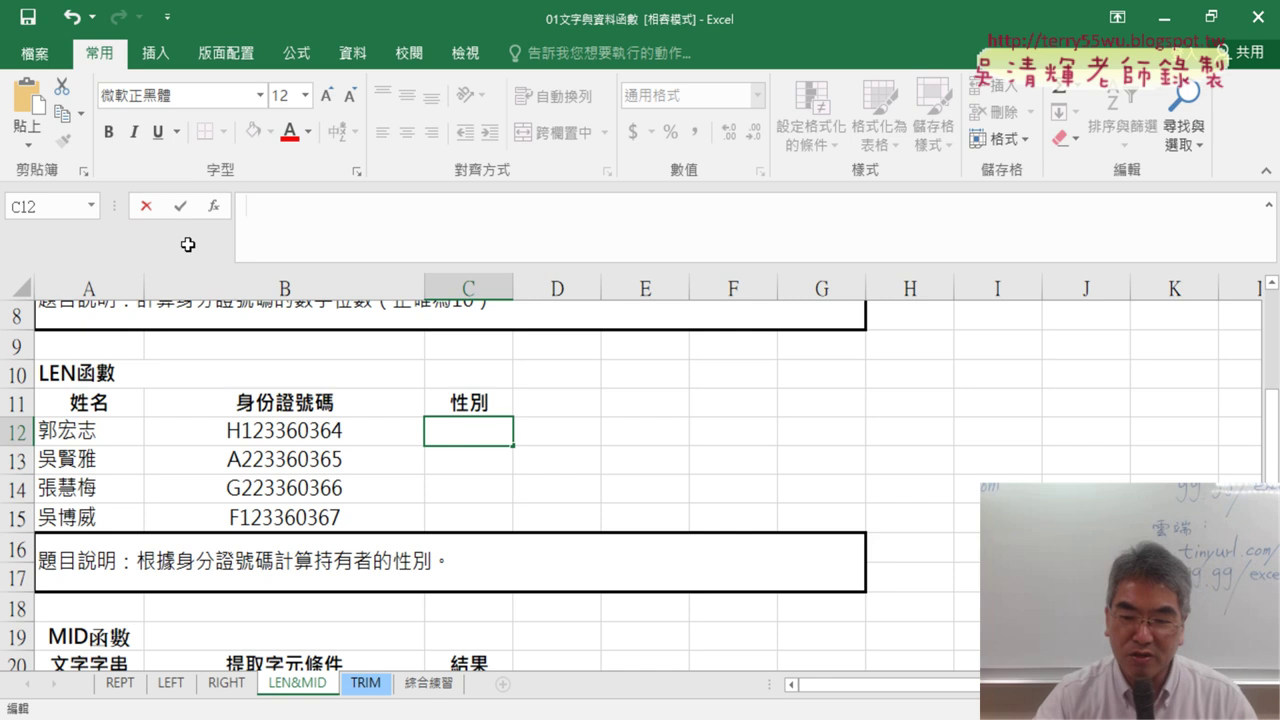
key(alt+Tab)
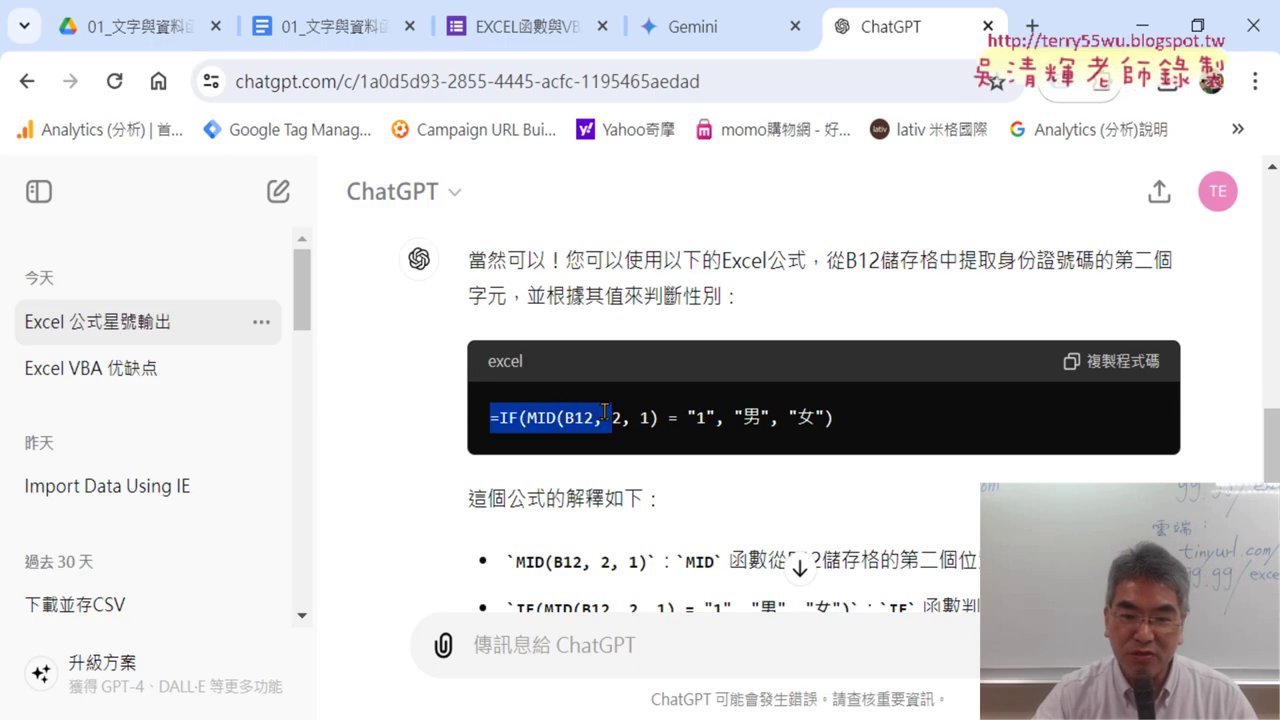
drag(487, 421, 828, 410)
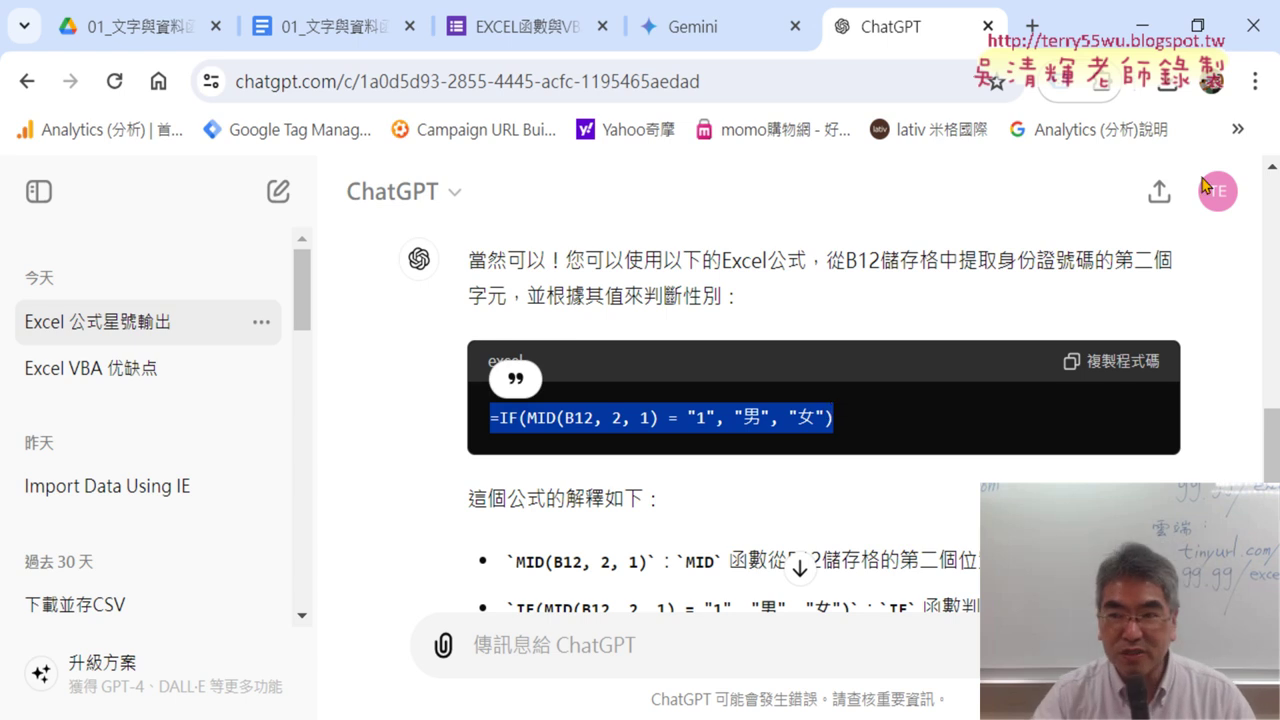
key(alt+Tab)
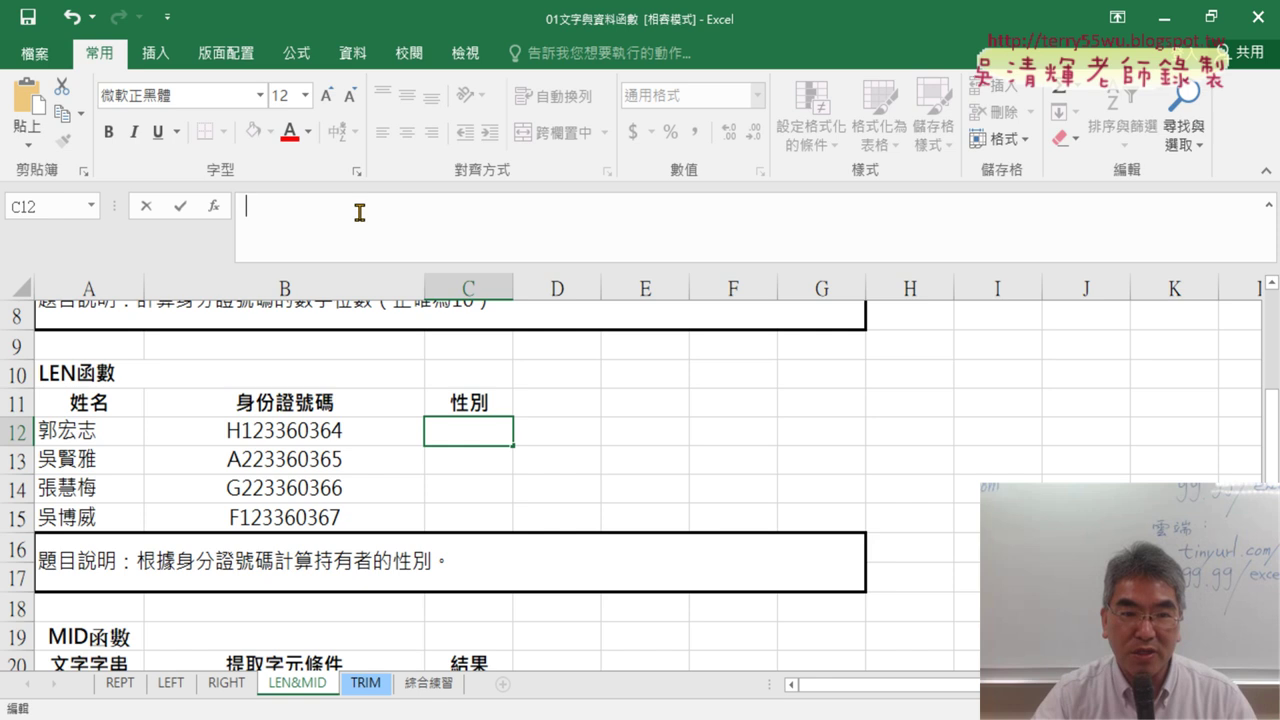
Paste the IF/MID formula into C12 and fill it down to C15, giving 男, 女, 女, 男
right_click(360, 213)
click(399, 297)
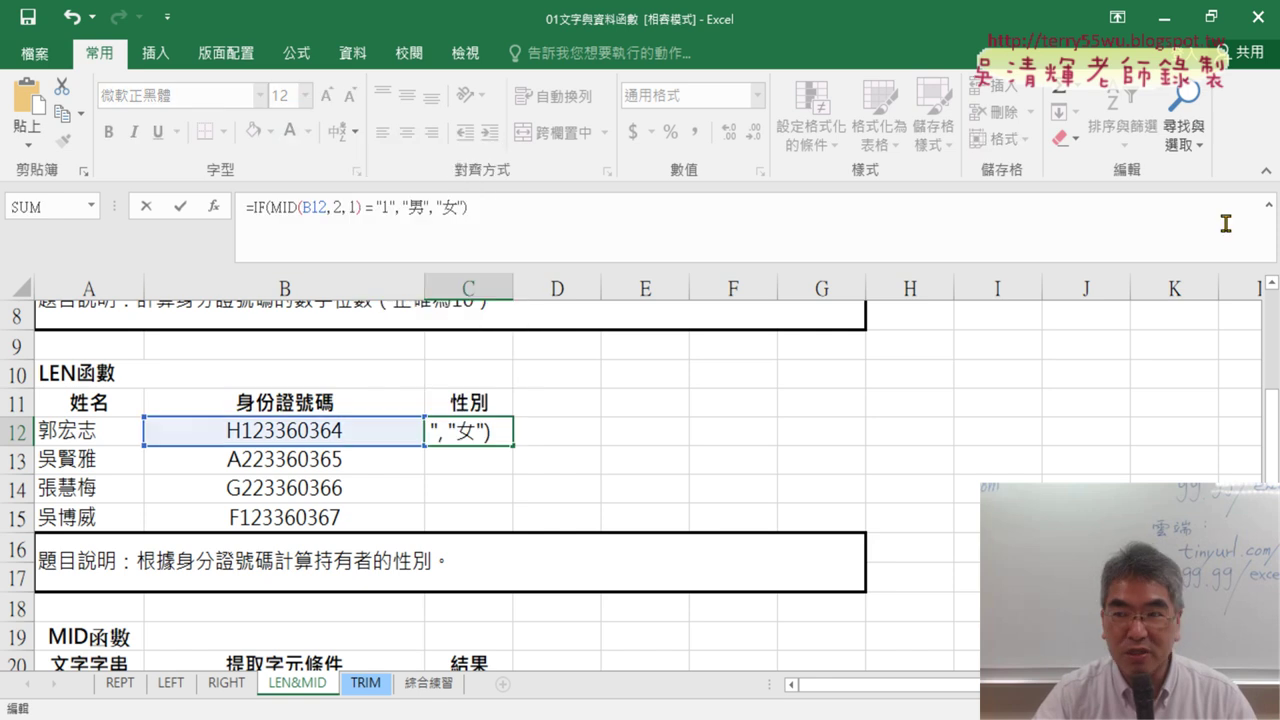
click(1269, 206)
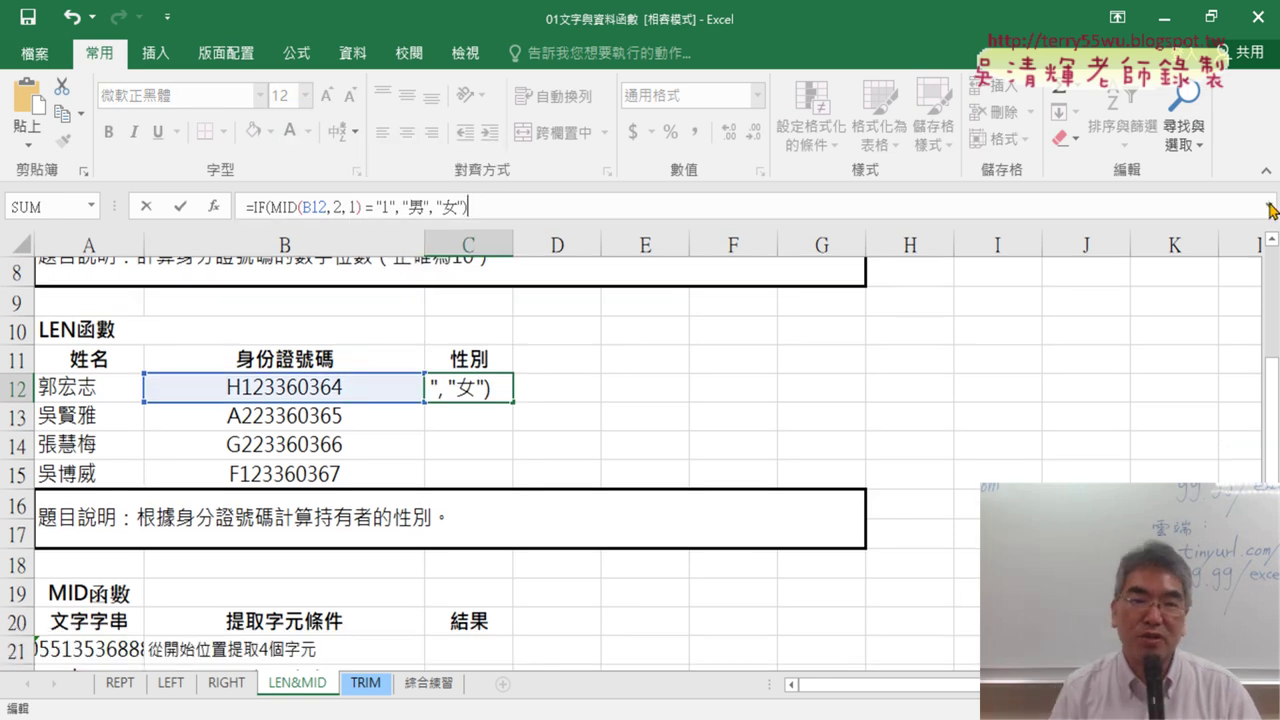
click(181, 208)
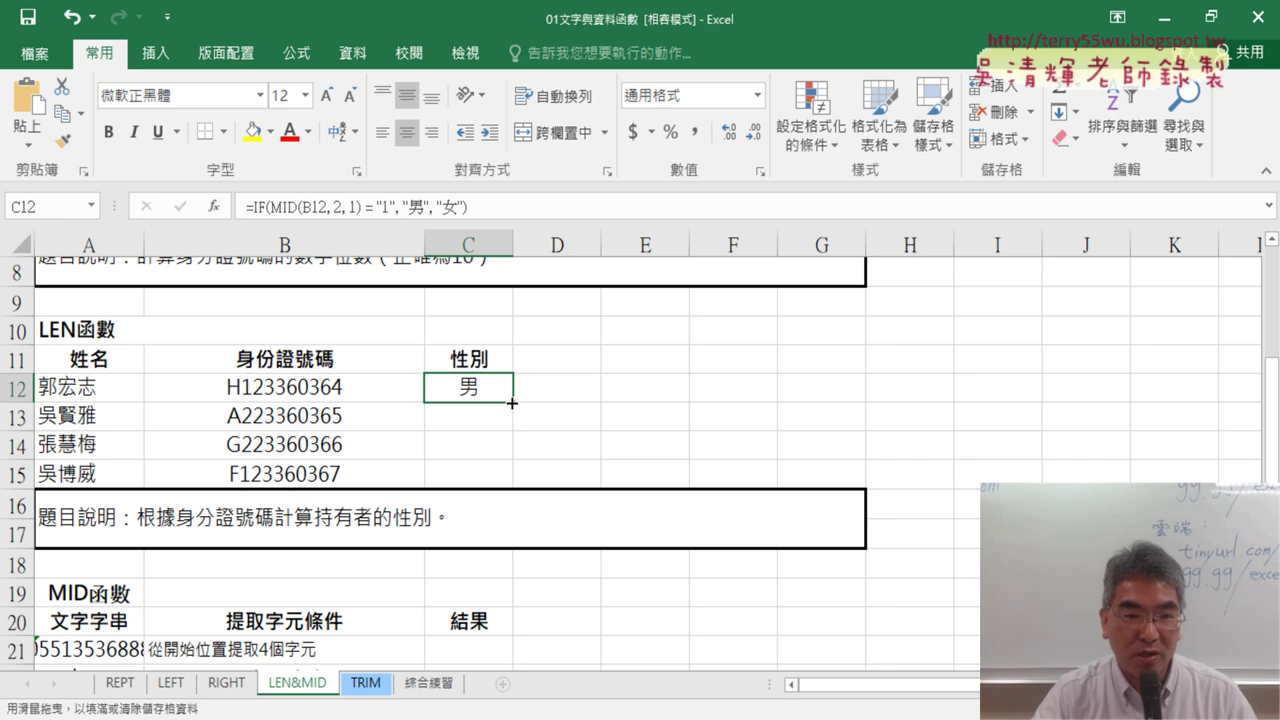
drag(511, 403, 507, 488)
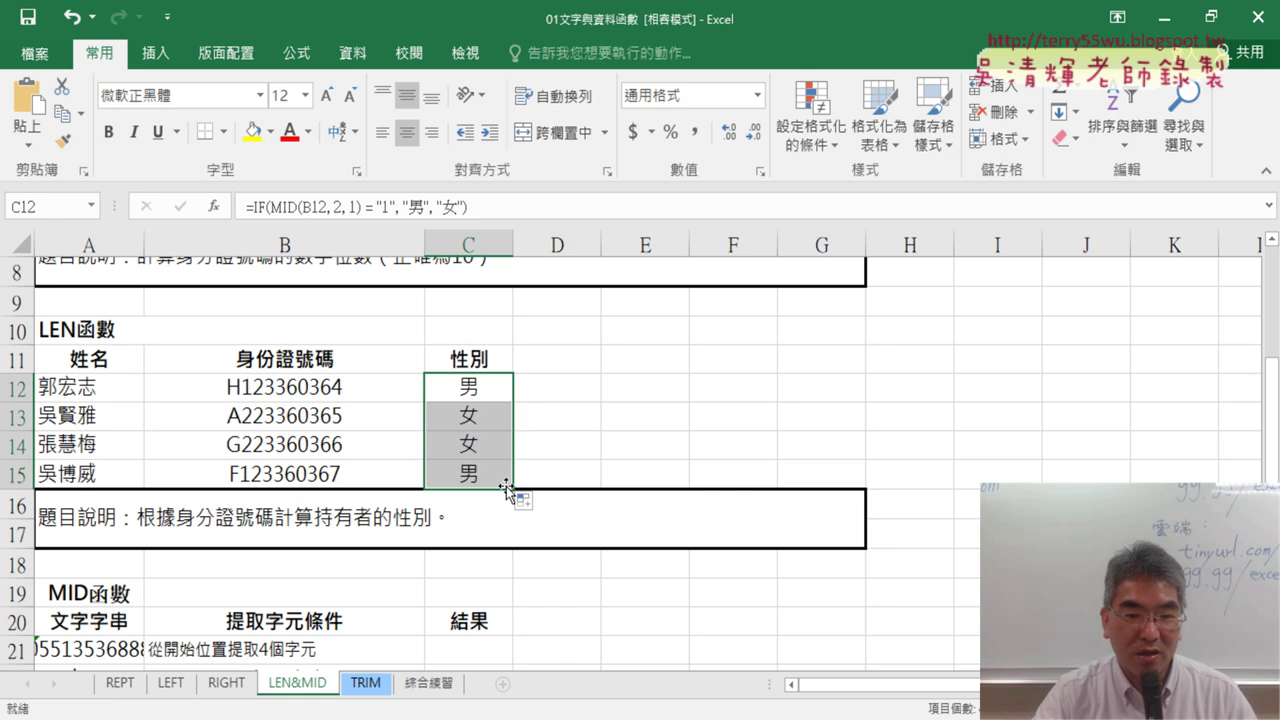